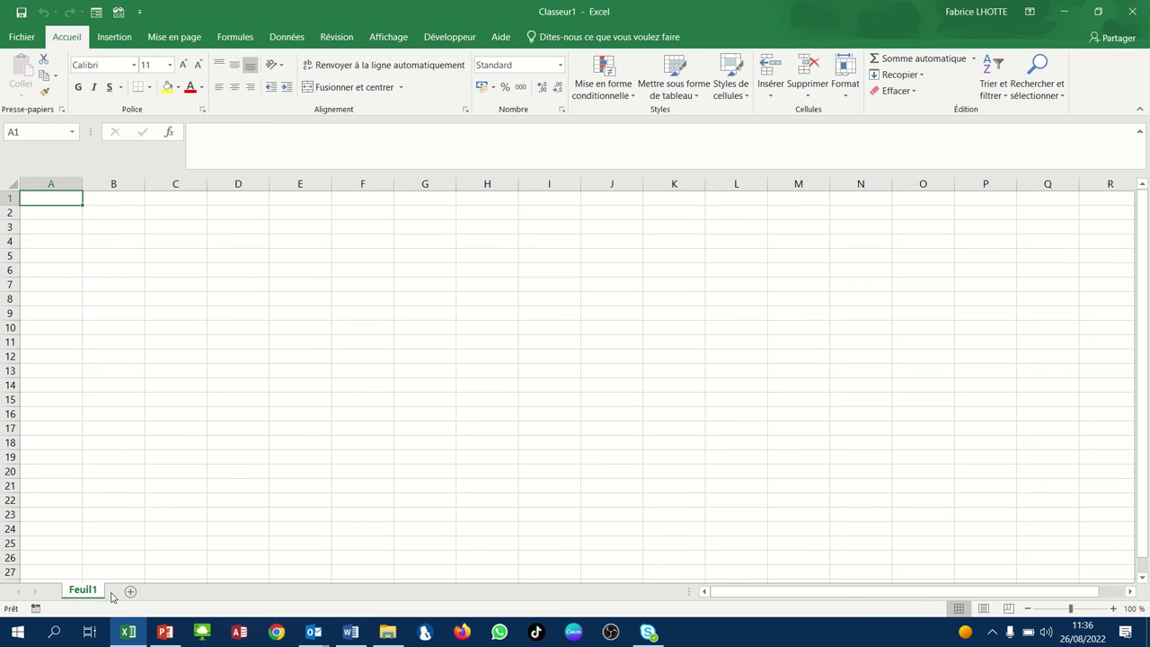
Add sheets Feuil2 and Feuil3, then move Feuil2 so the tabs read Feuil1, Feuil3, Feuil2
click(130, 592)
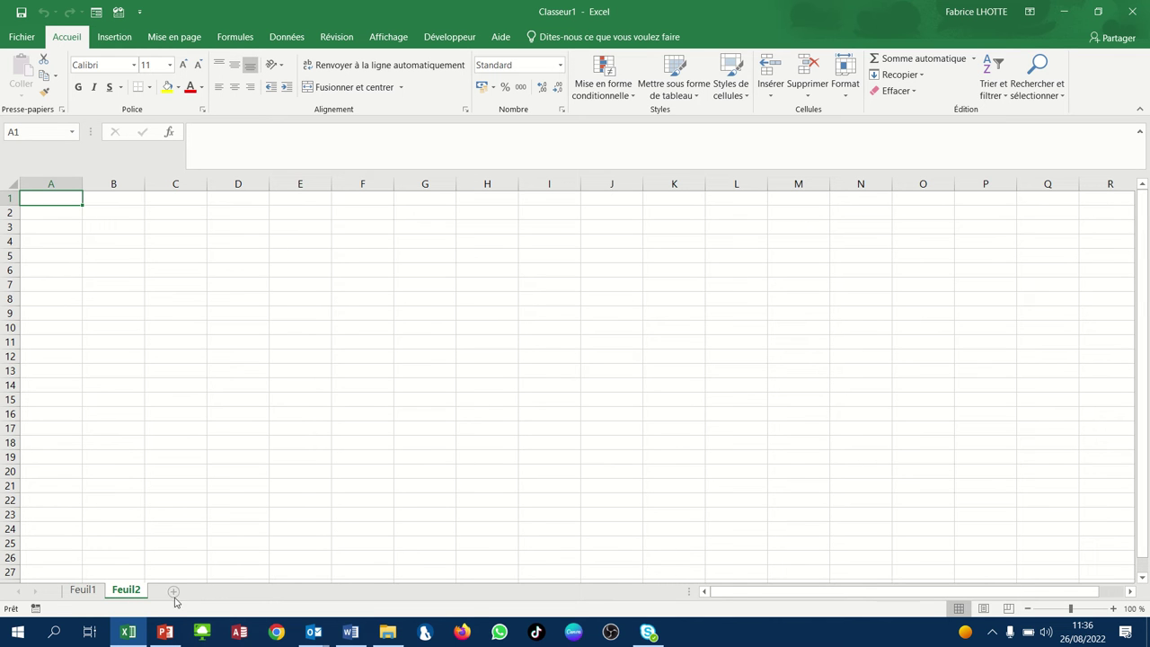
click(171, 591)
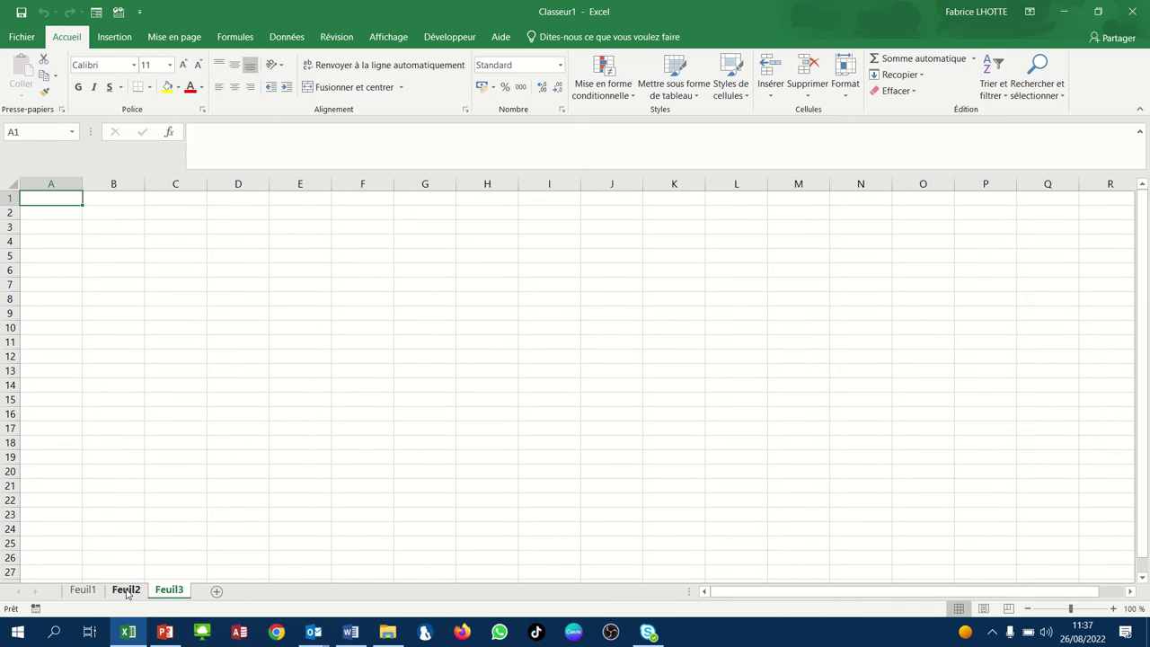
drag(127, 593, 199, 602)
Hide the Feuil3 sheet
click(140, 592)
right_click(141, 591)
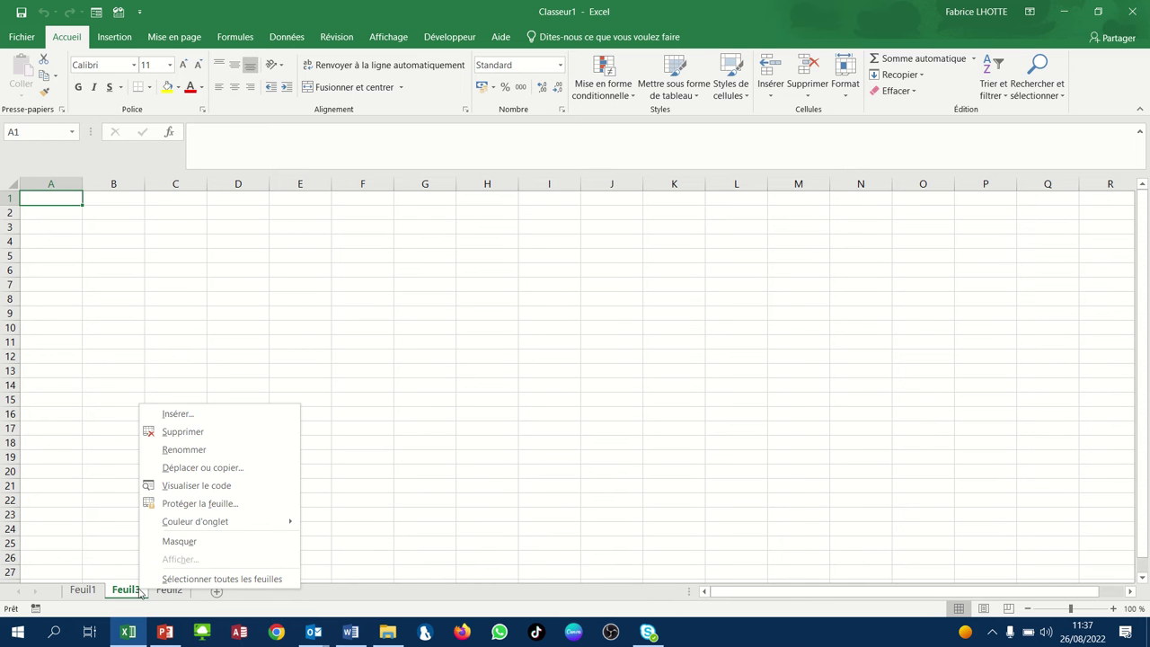
click(158, 543)
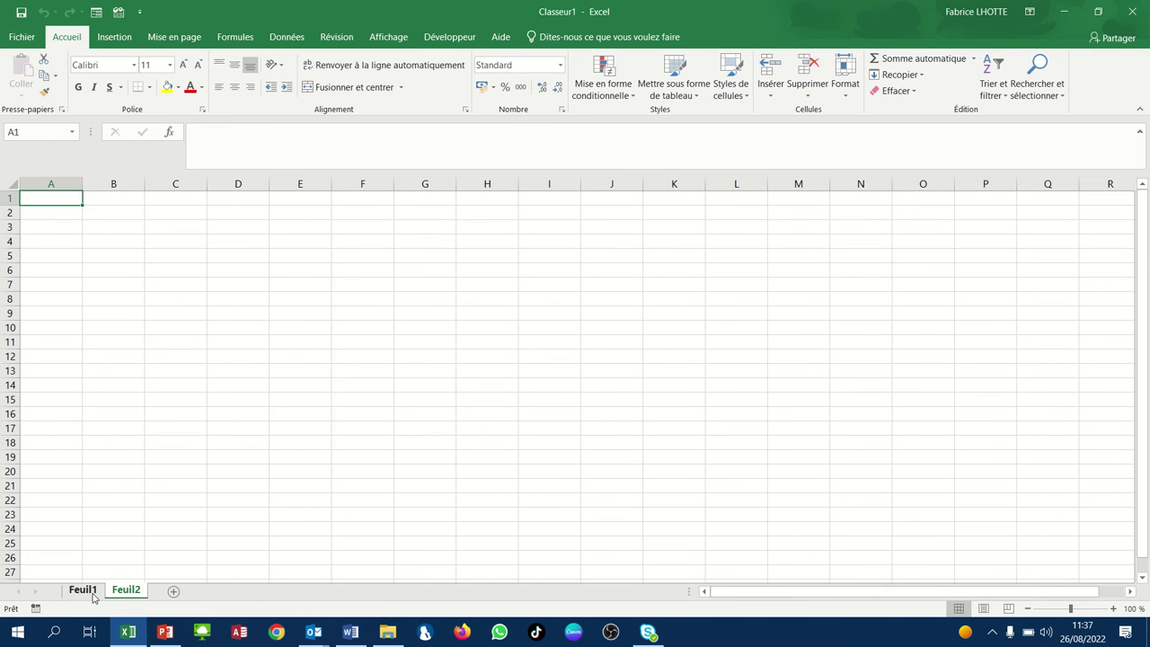
Unhide Feuil3 through the Afficher list, then hide it again
right_click(133, 591)
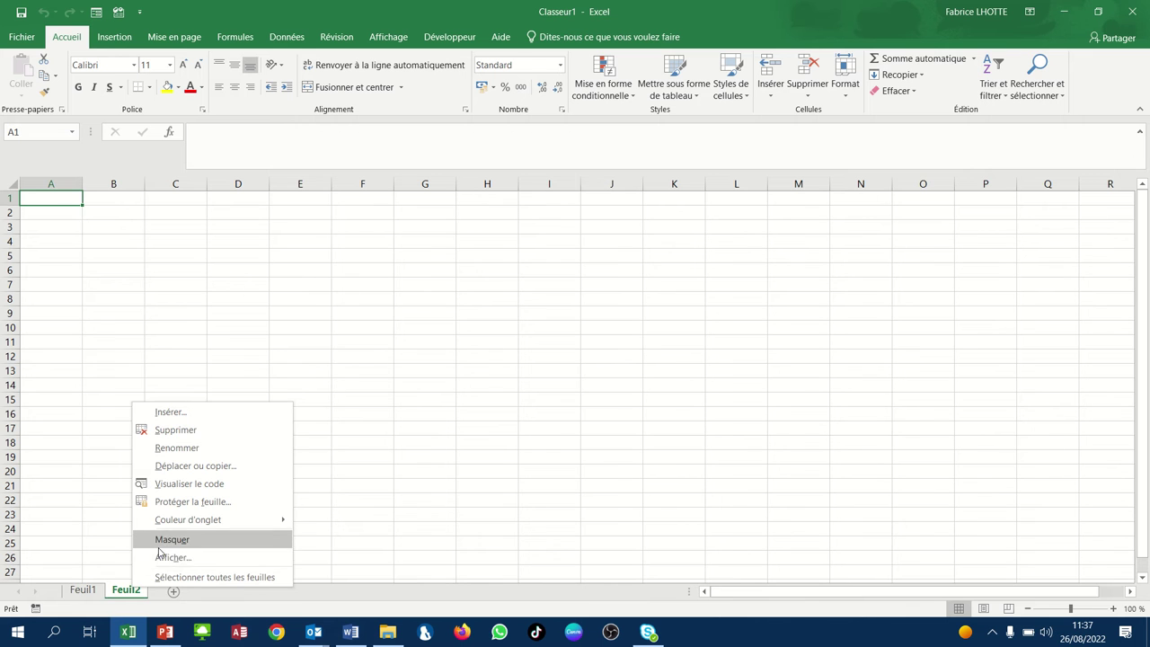
click(160, 559)
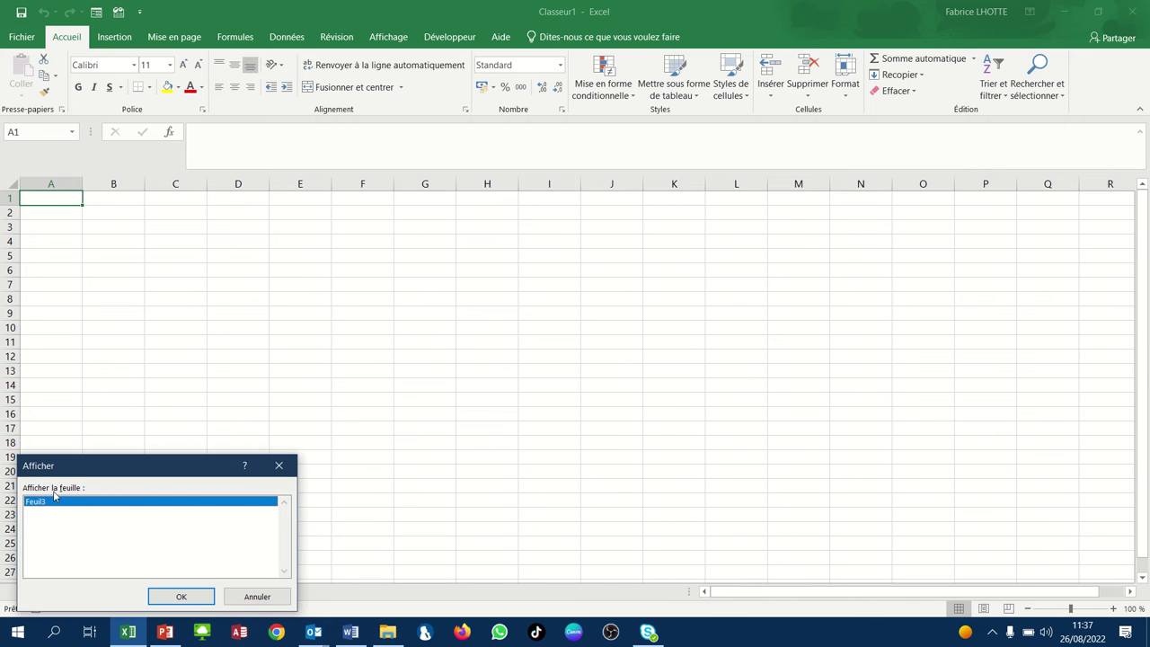
click(162, 596)
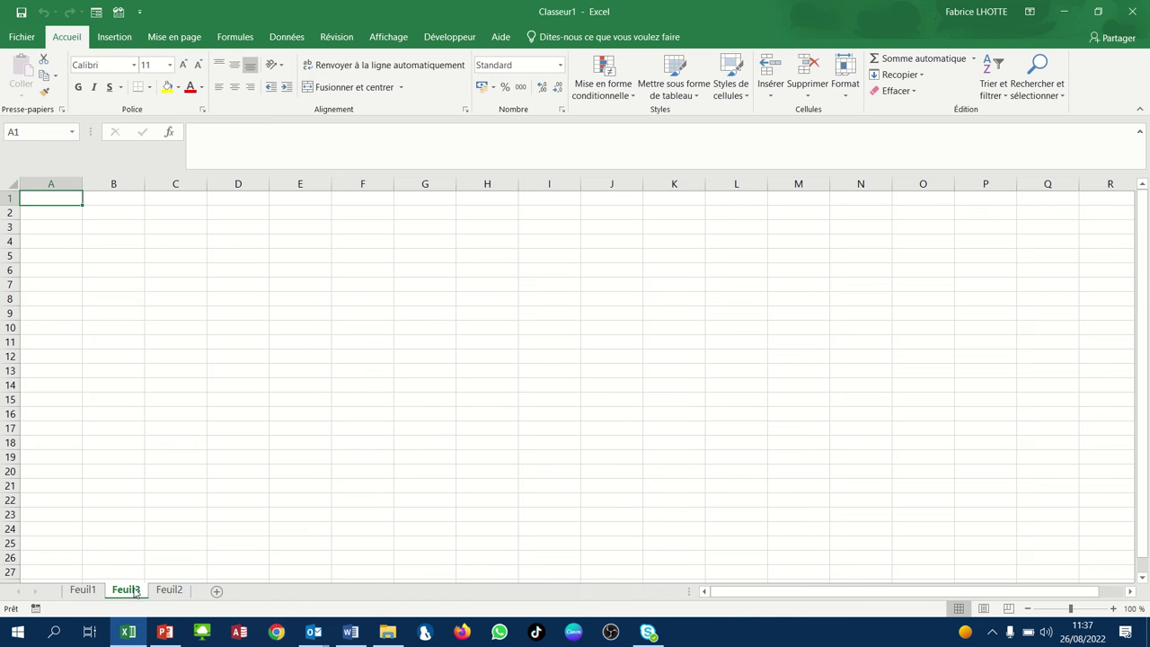
right_click(135, 596)
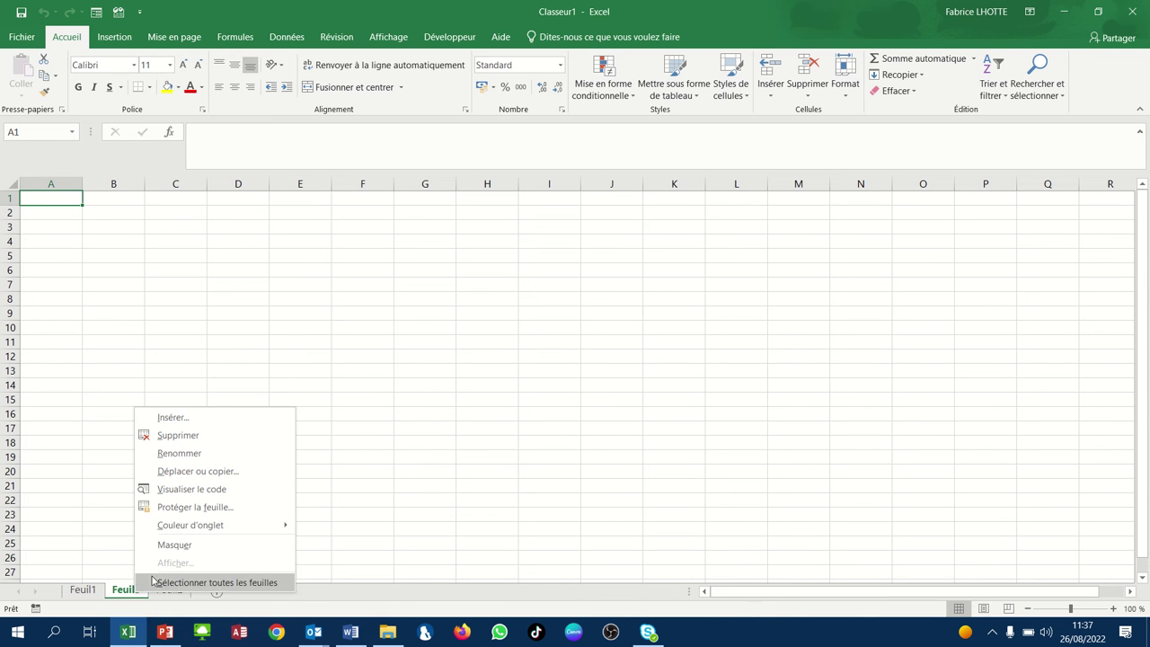
click(165, 546)
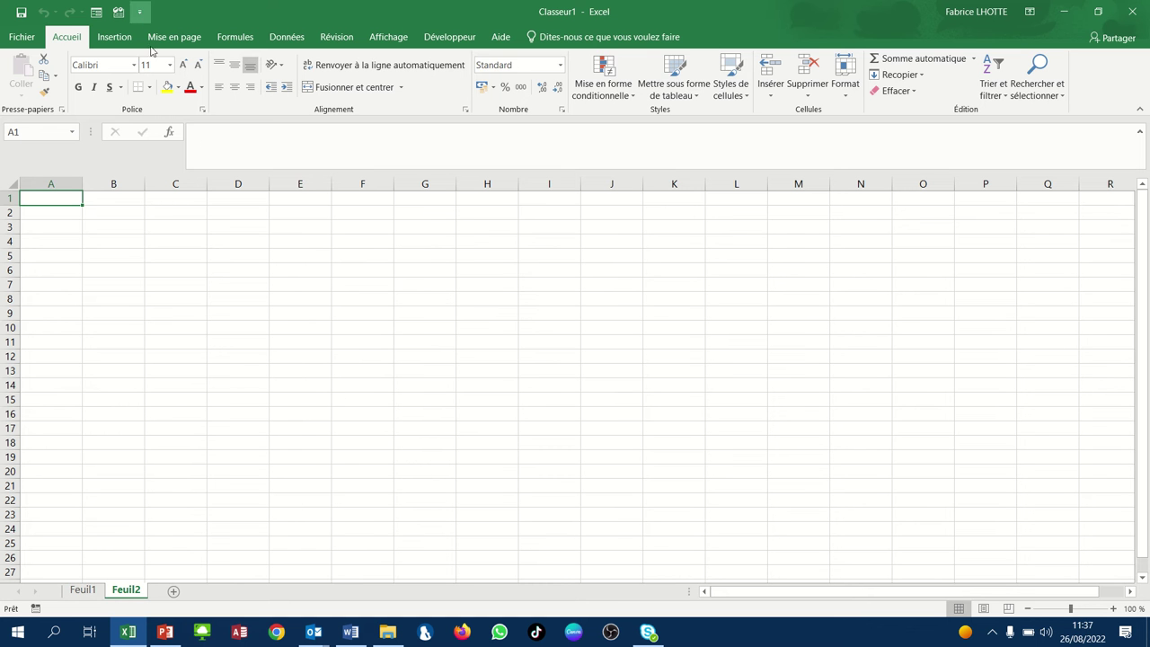
Switch from the Données ribbon to Révision to reach Protéger le classeur
click(304, 42)
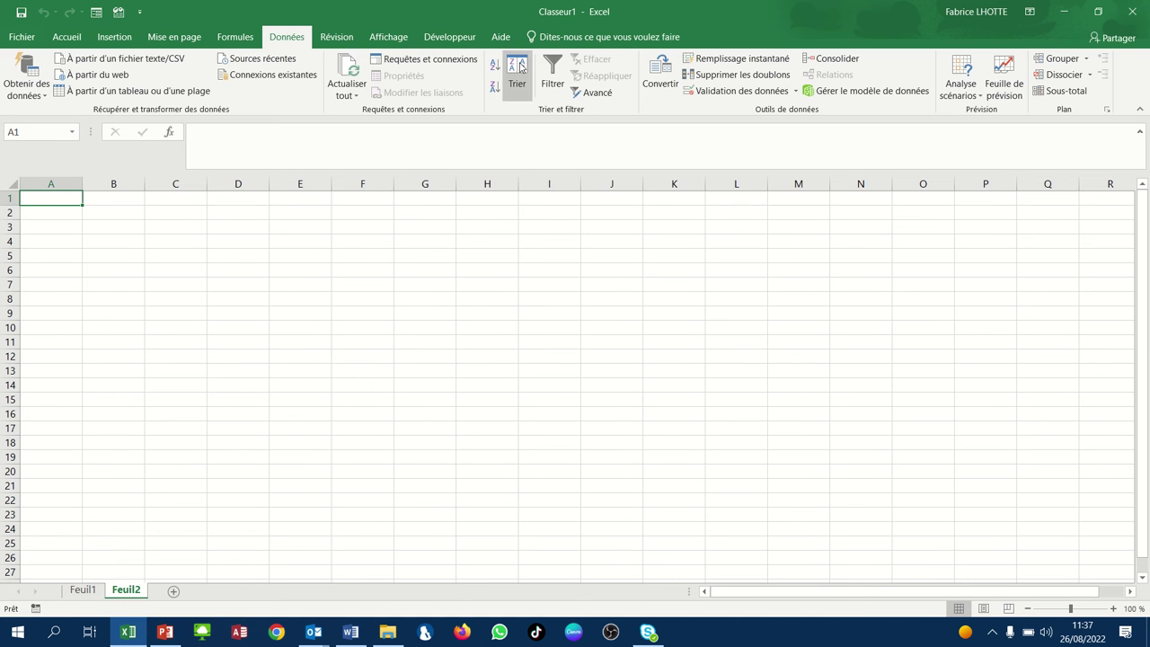
mouse_move(386, 4)
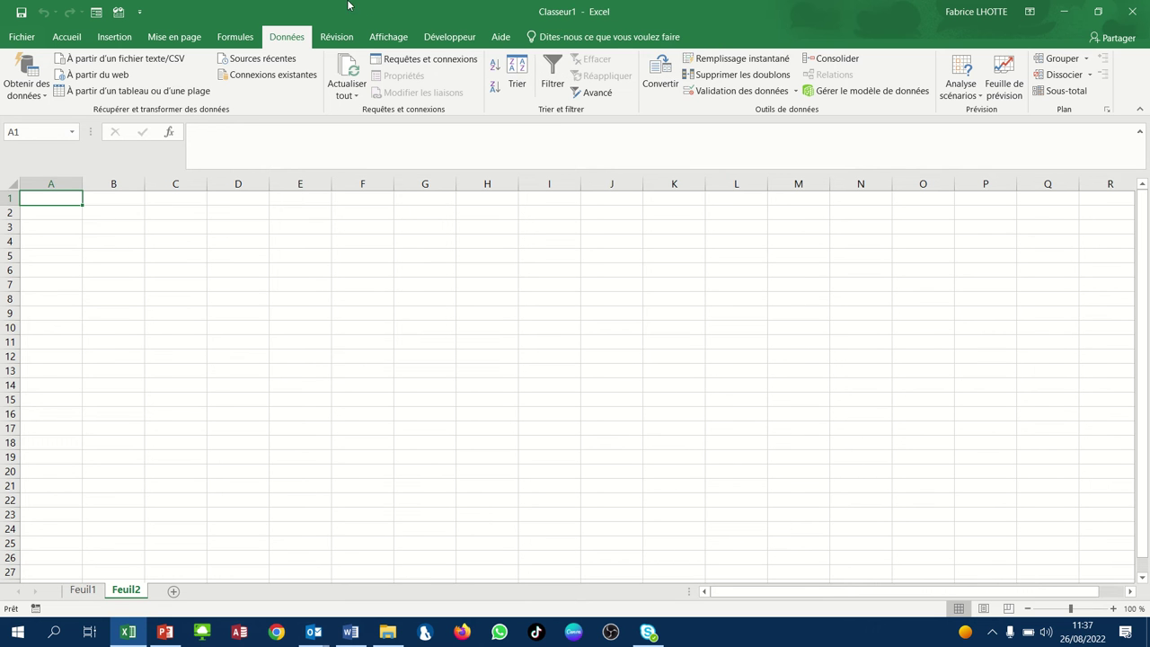
click(337, 37)
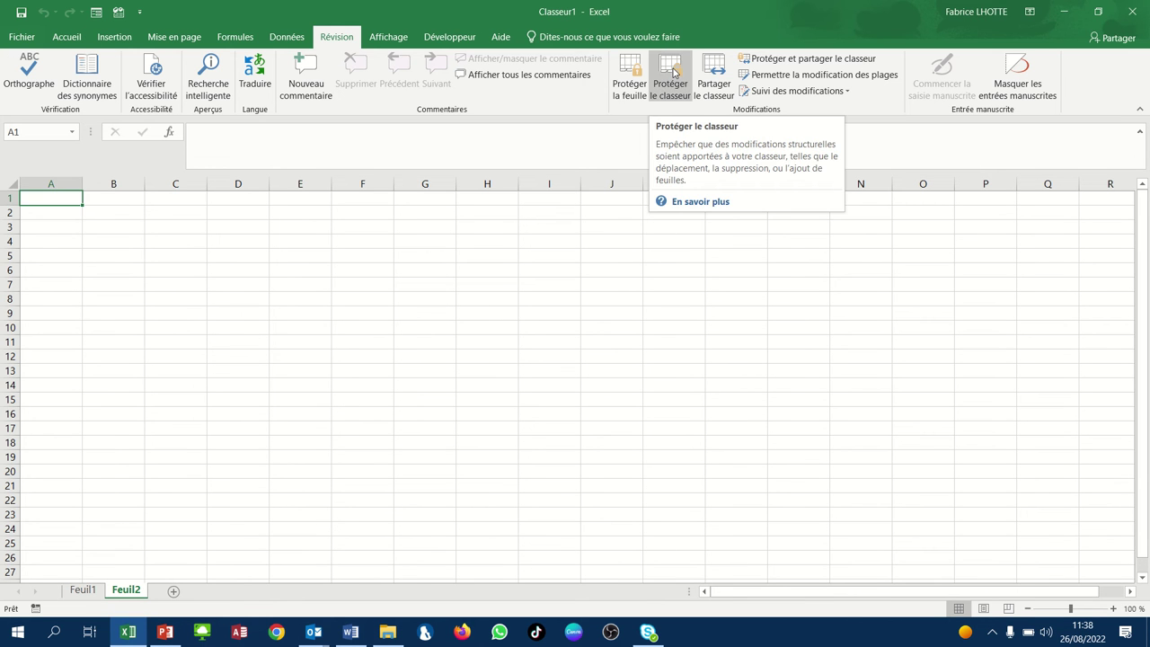
Protect the workbook structure with a password, entering it and confirming it
click(674, 72)
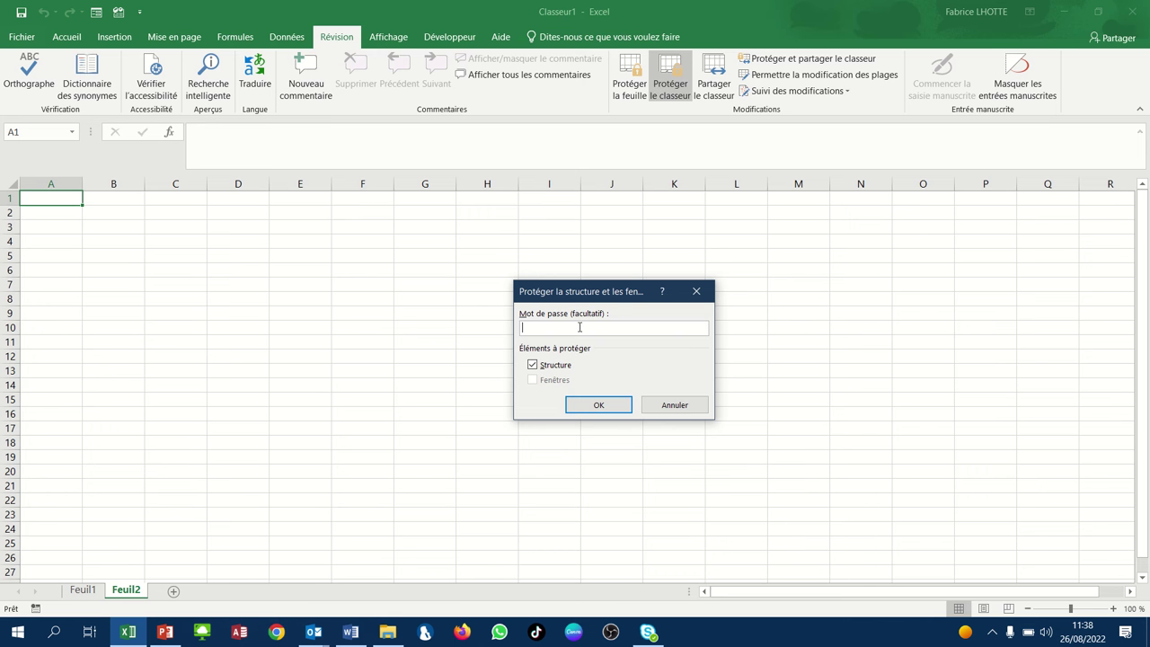
click(584, 409)
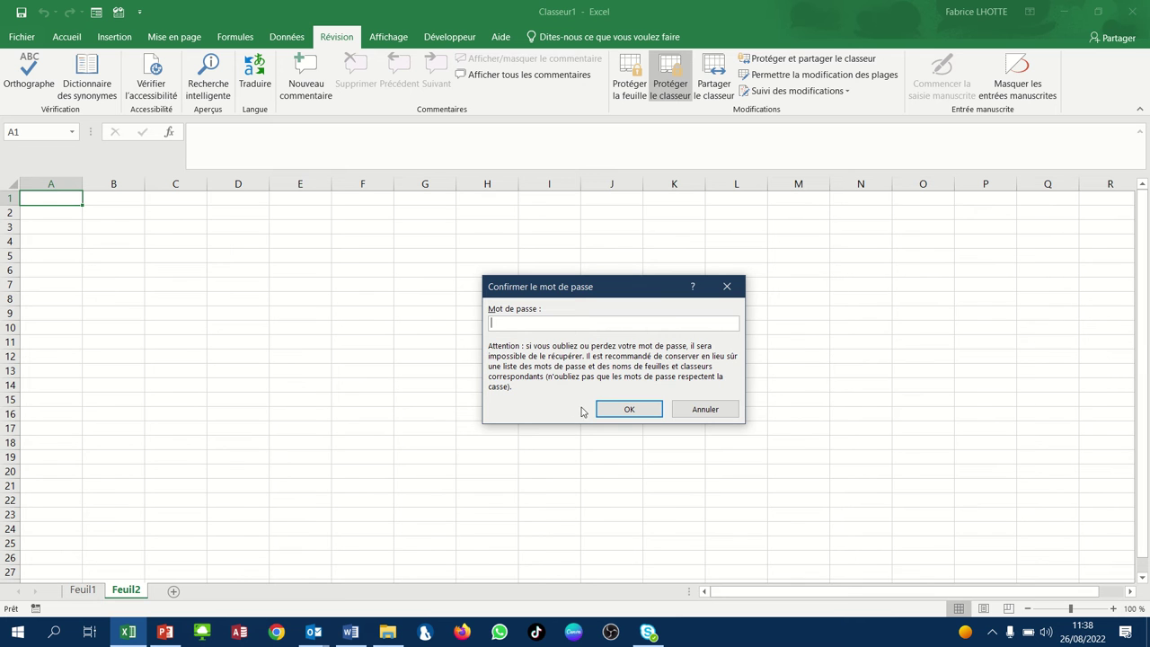
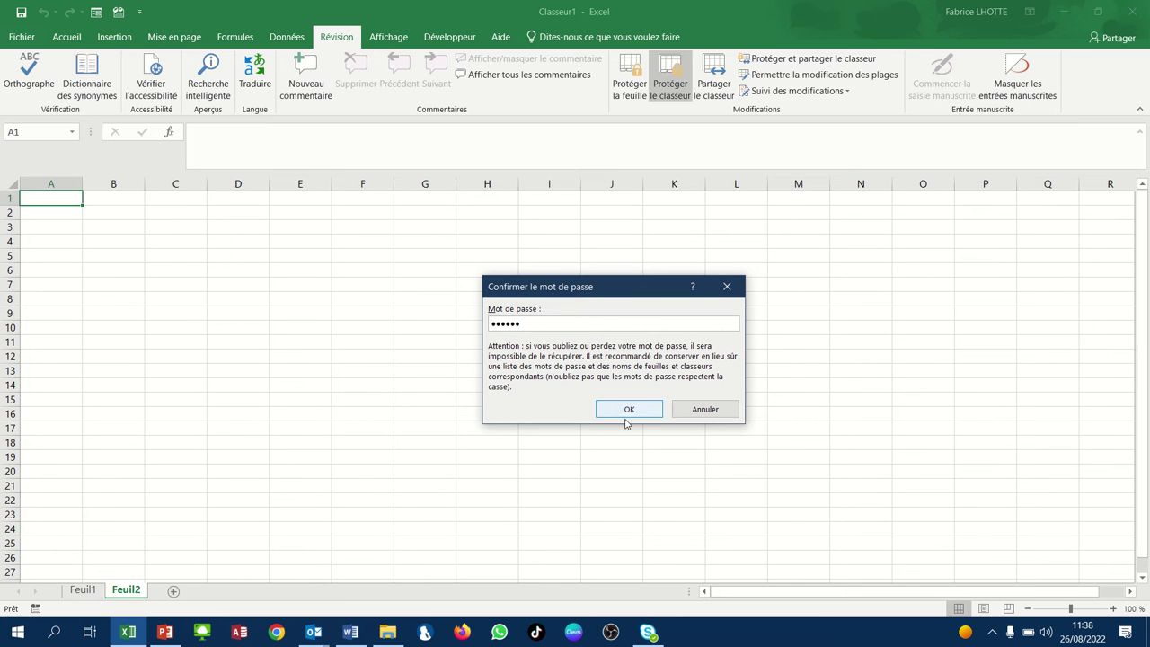
click(630, 411)
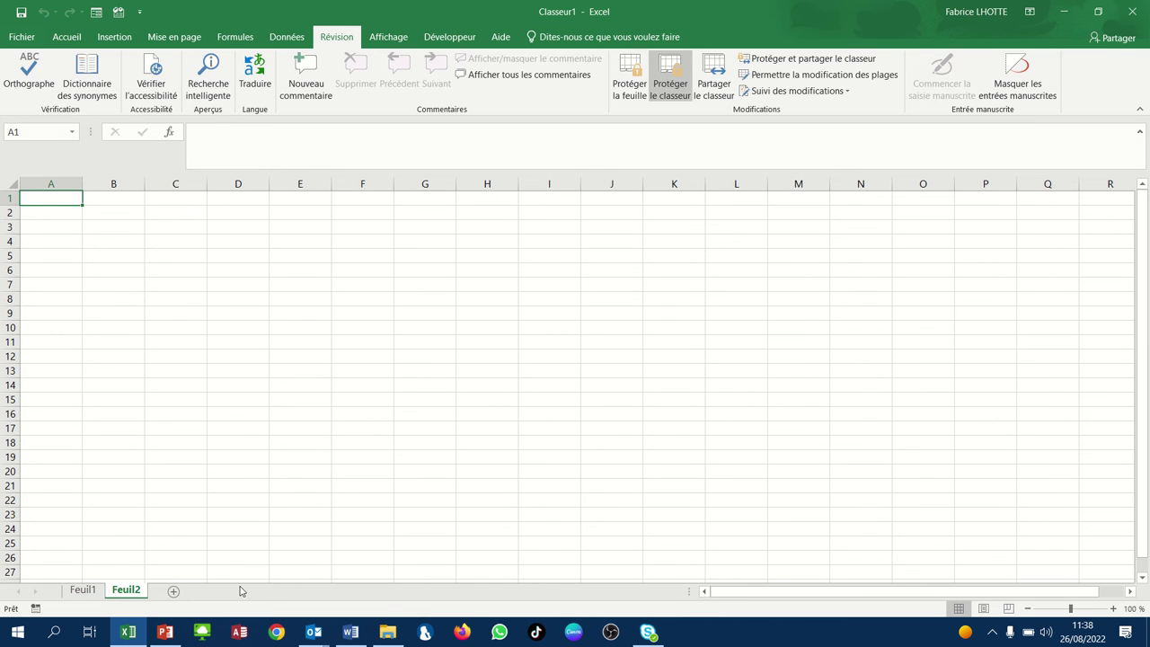
Check that Feuil2's sheet commands are greyed out, then go back to Feuil1
right_click(127, 593)
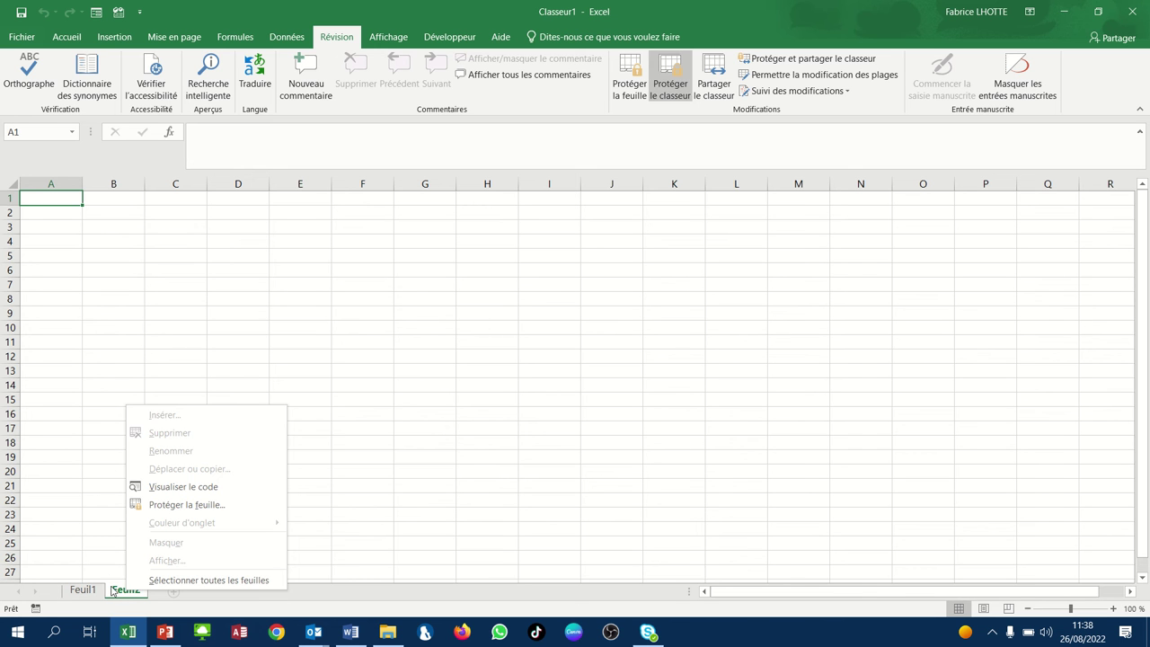
click(431, 494)
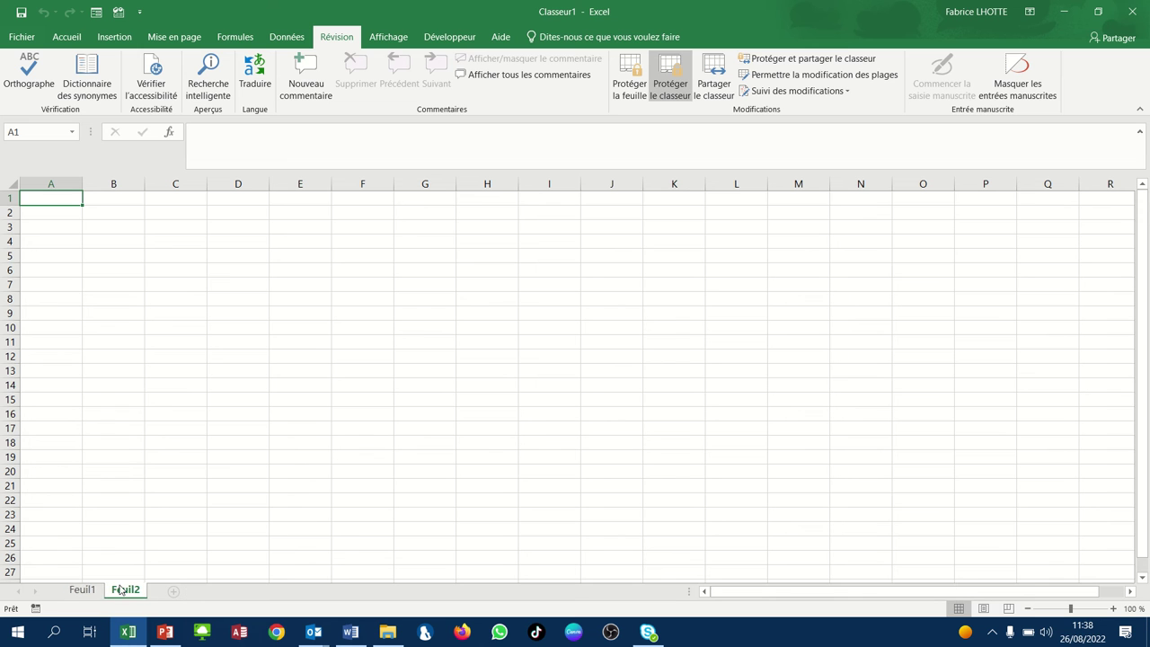
click(83, 592)
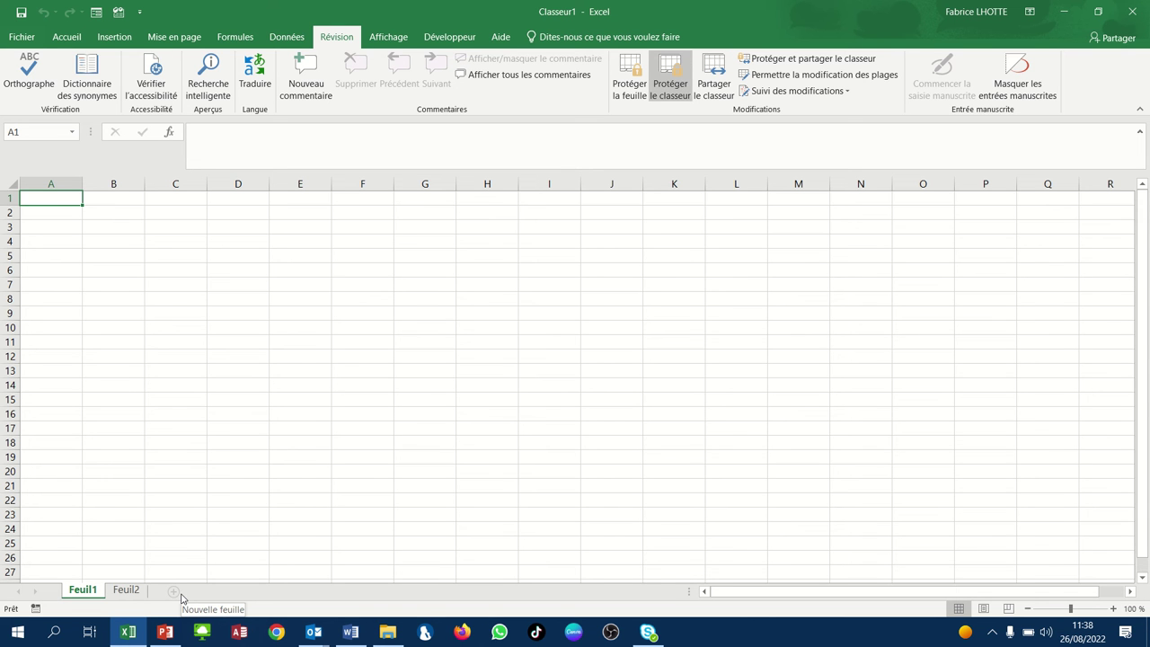
Remove the workbook protection by entering its password
click(671, 71)
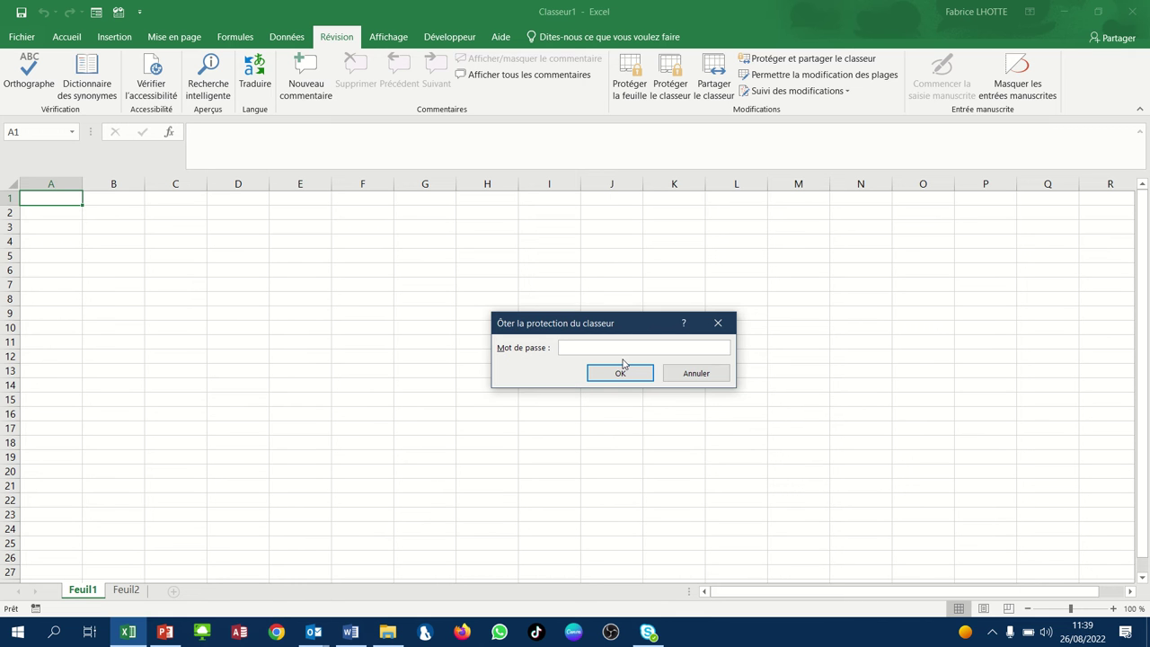
text(••••••)
key(Return)
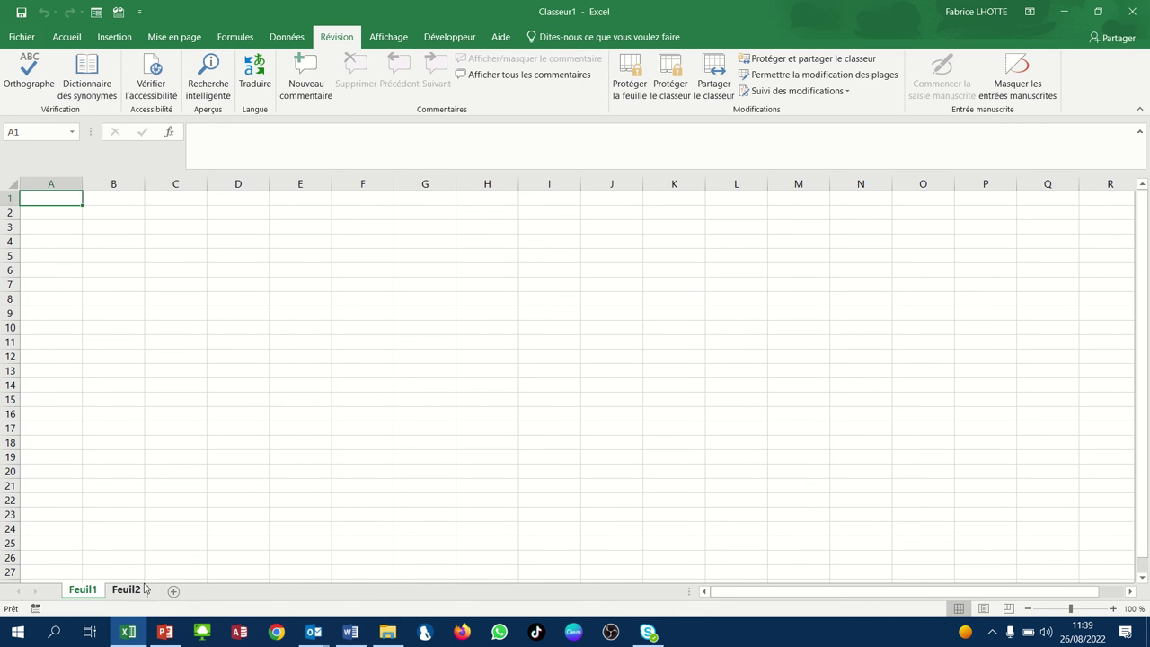
Unhide Feuil3 from the hidden-sheets list so it is displayed again
right_click(131, 590)
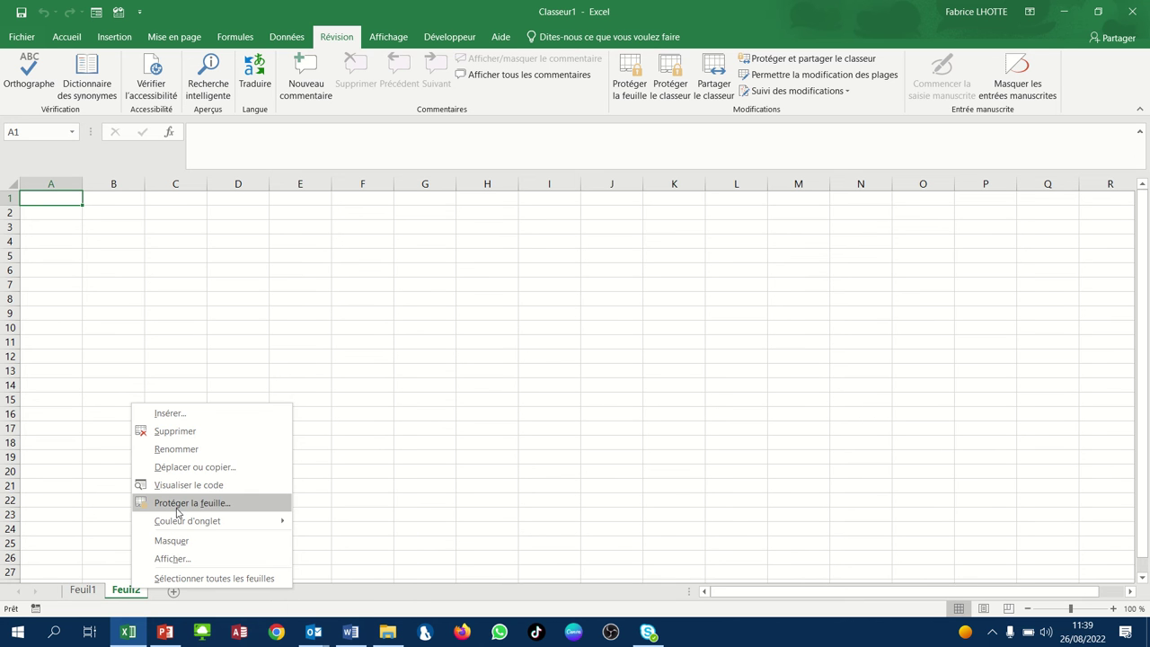
click(176, 558)
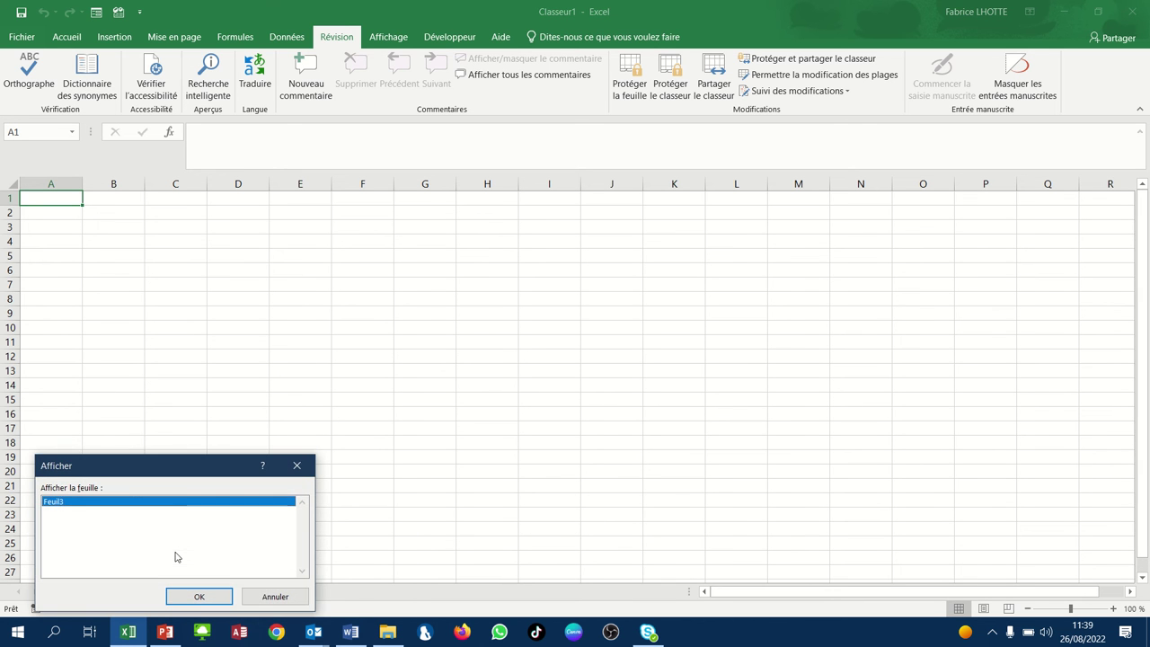
click(213, 601)
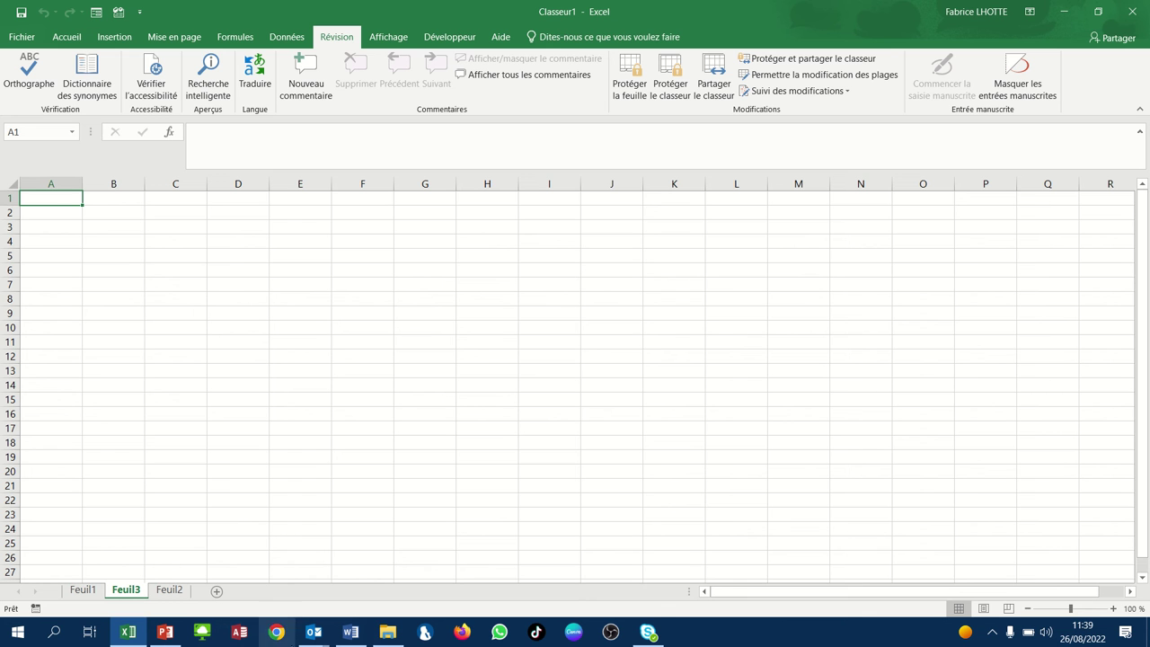
Enter the three surnames in cells D4, D5 and D6
click(234, 243)
text(Dp)
key(BackSpace)
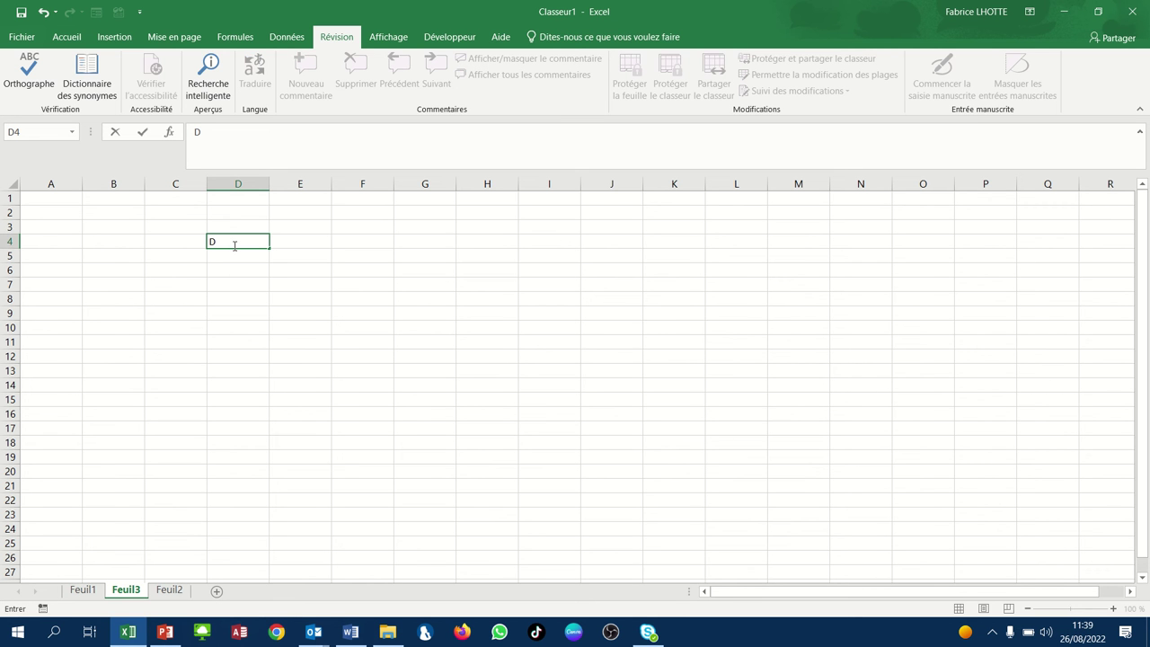
text(upont)
key(Return)
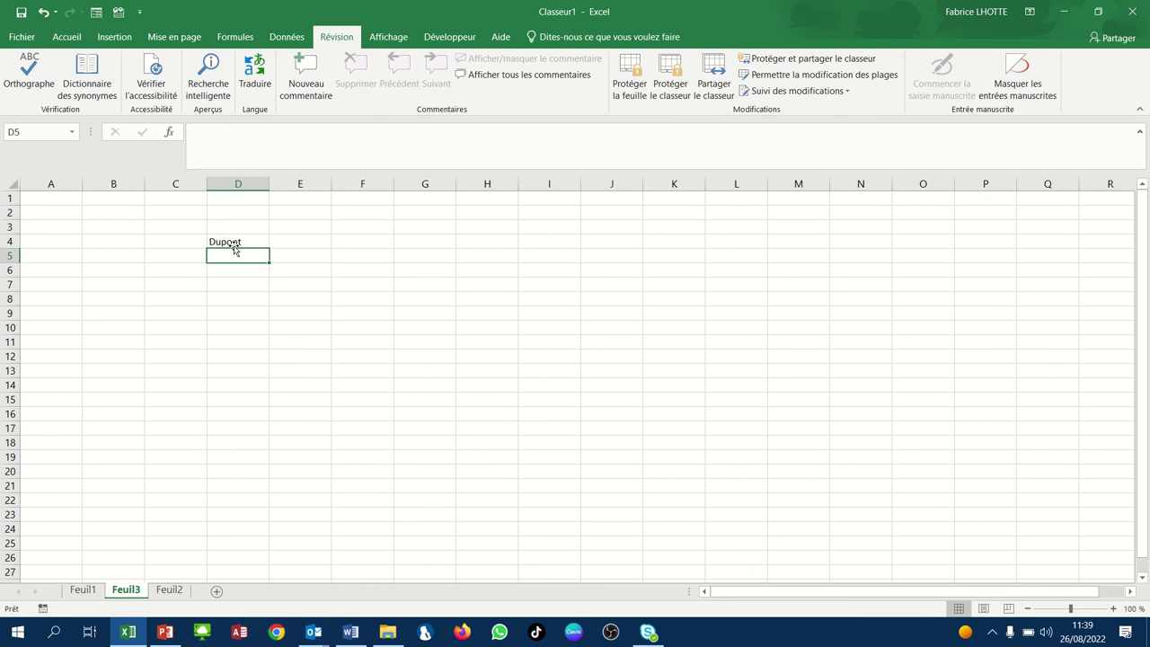
text(Dupuis)
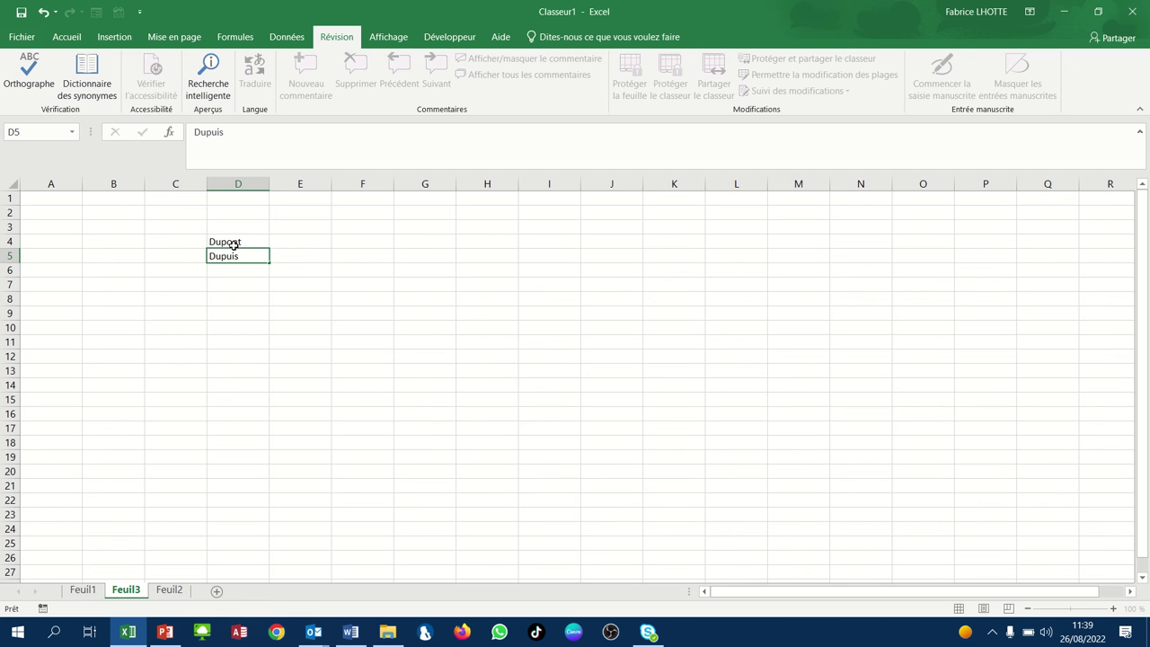
key(Return)
text(Durand)
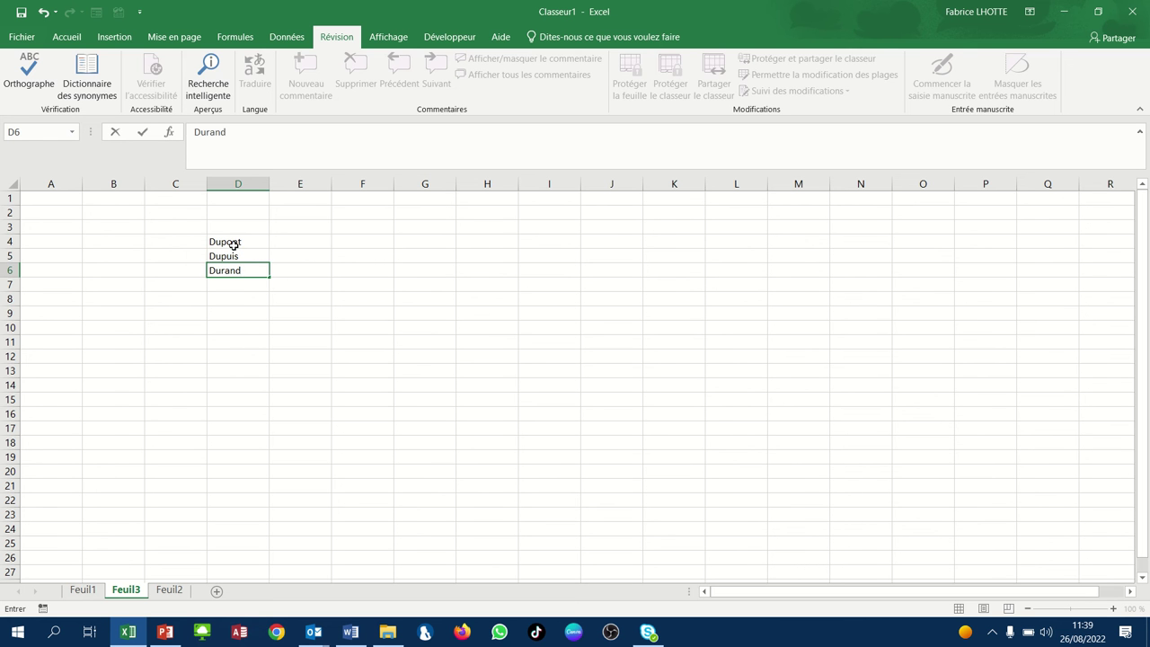
key(Return)
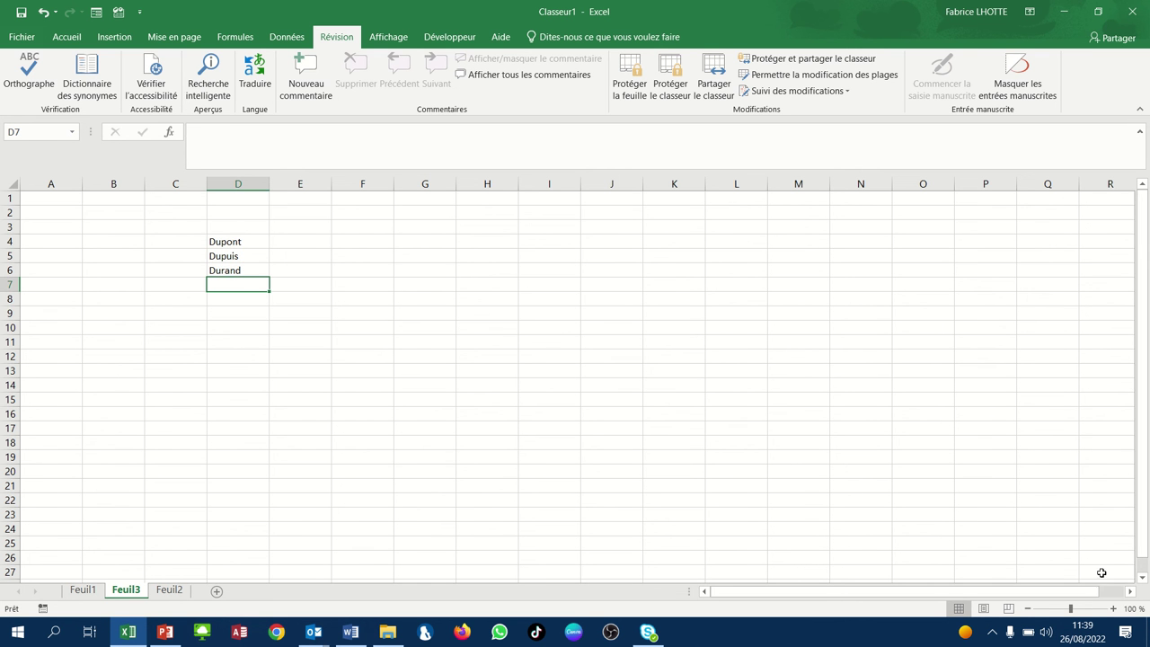
Zoom in and add a CA heading in E3 with 10000, 15000 and 30000 below it
click(1113, 609)
click(1112, 609)
click(1112, 609)
click(1113, 609)
click(1112, 609)
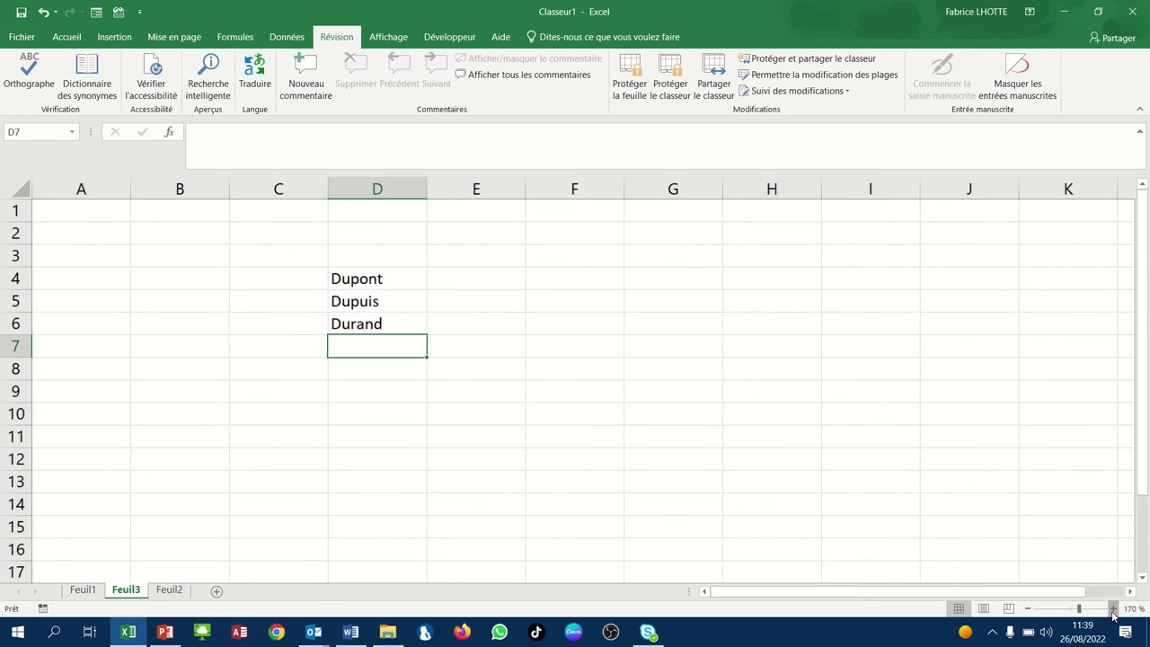
click(1113, 609)
click(523, 270)
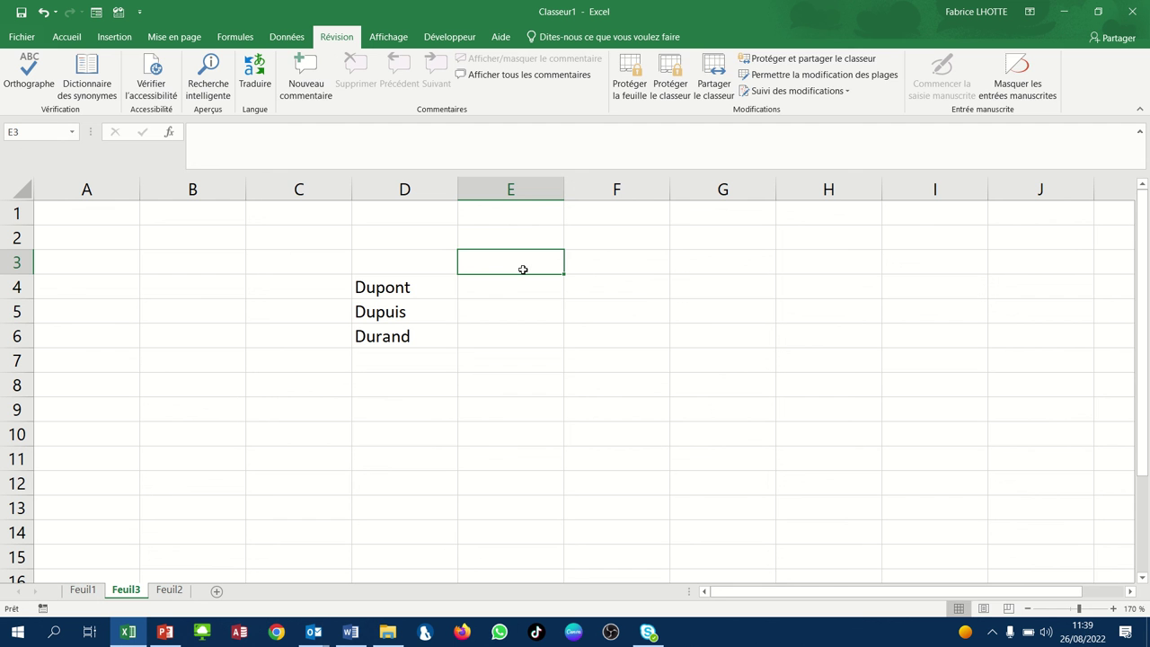
text(CA)
key(Return)
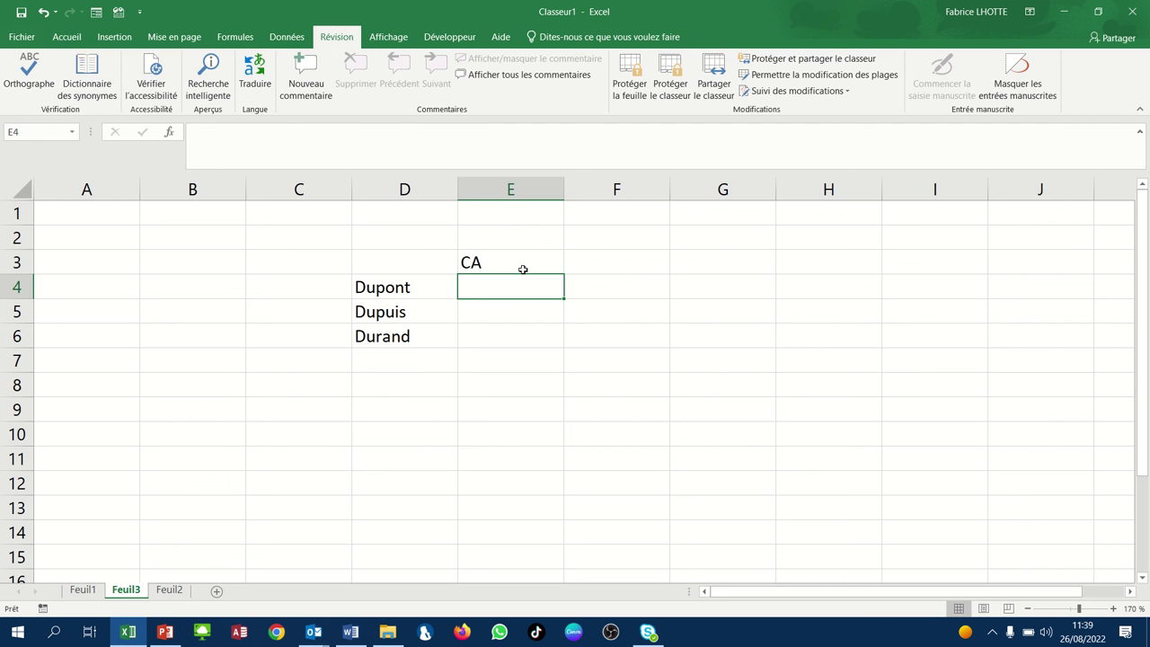
text(1000)
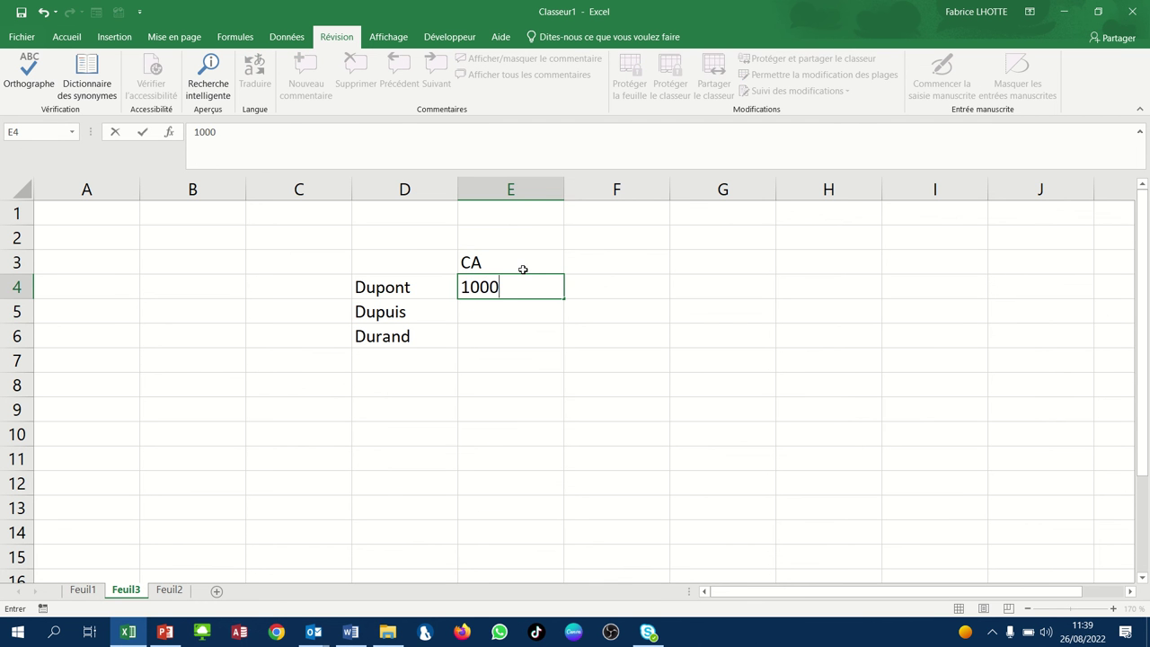
text(0)
key(Return)
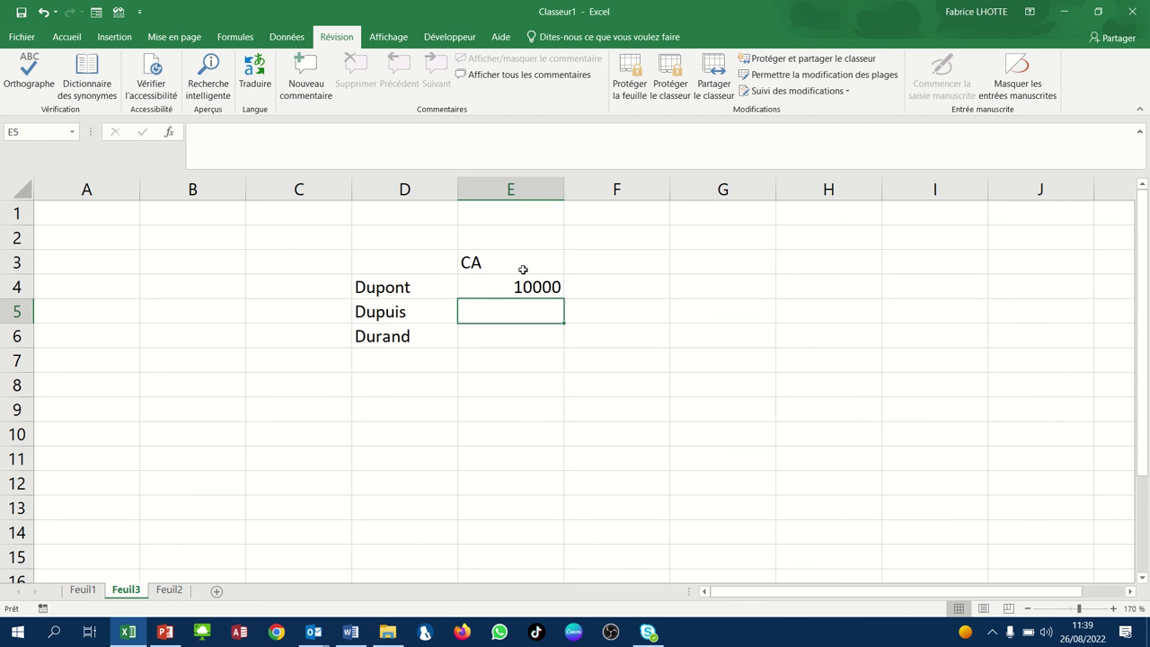
text(15000)
key(Return)
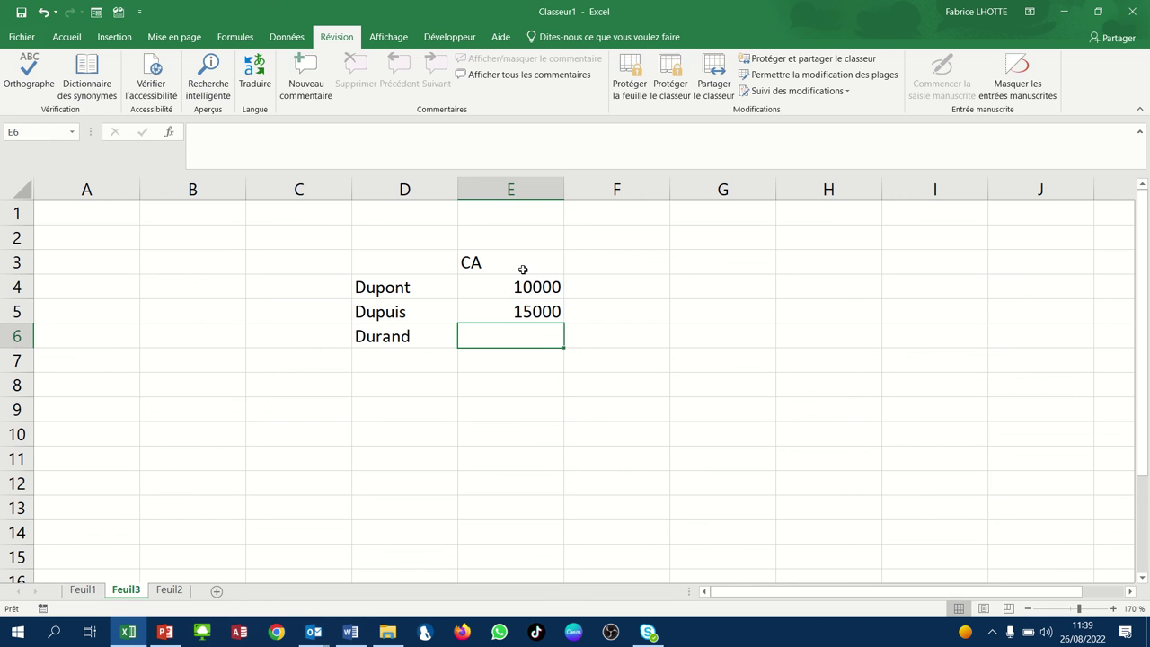
text(3000)
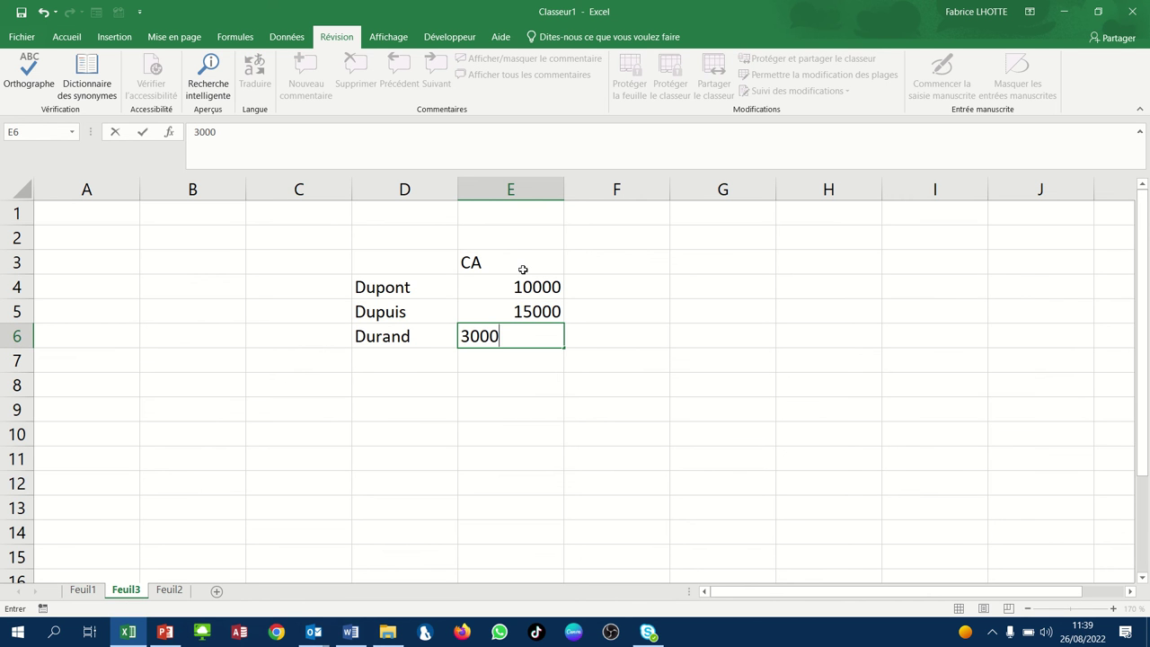
text(0)
key(Return)
click(608, 294)
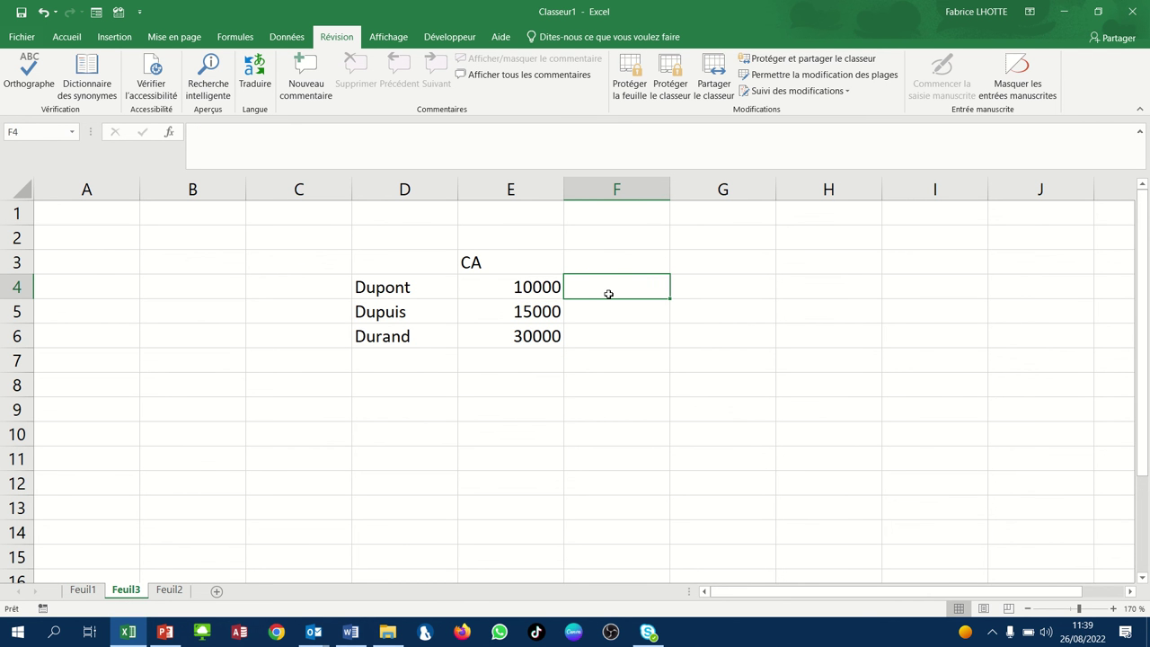
Put the heading Comm in cell F3
key(Up)
text(C)
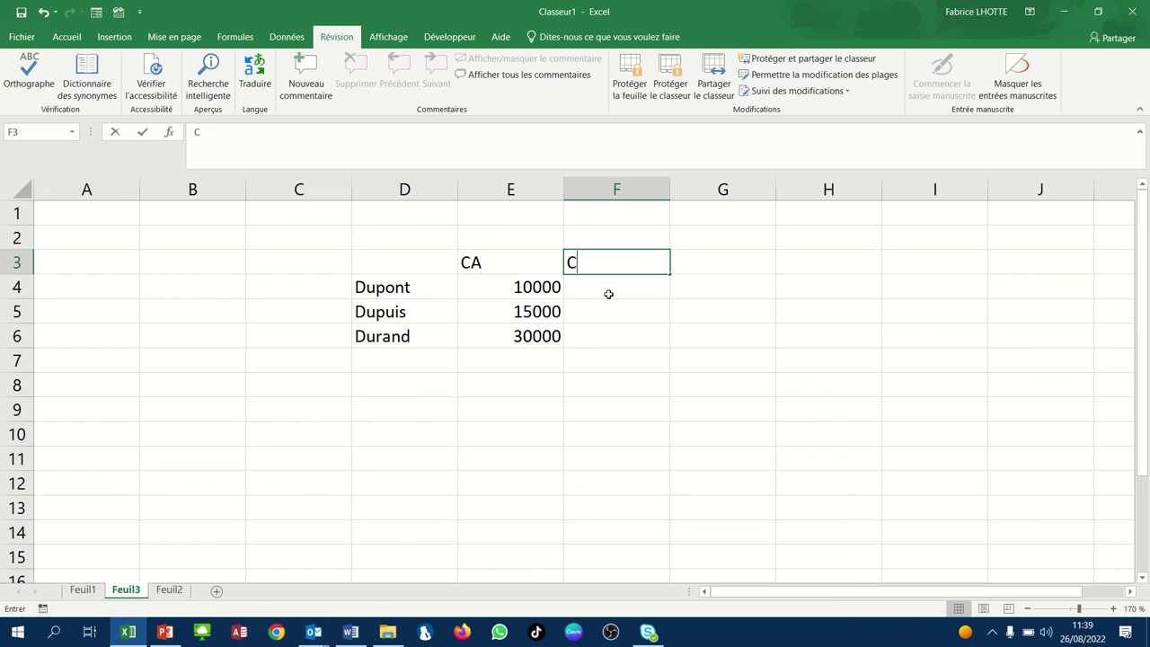
text(omm)
key(Return)
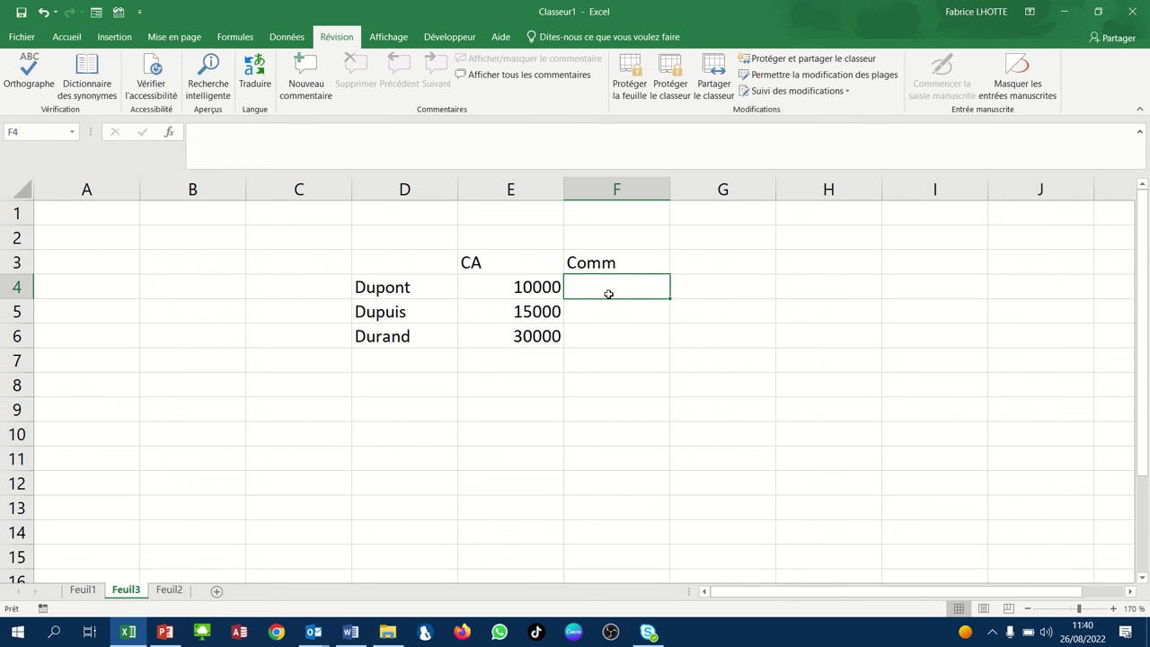
Enter =SI(E4<20000;E4*1%;E4*5%) in F4, giving a commission of 100
text(=)
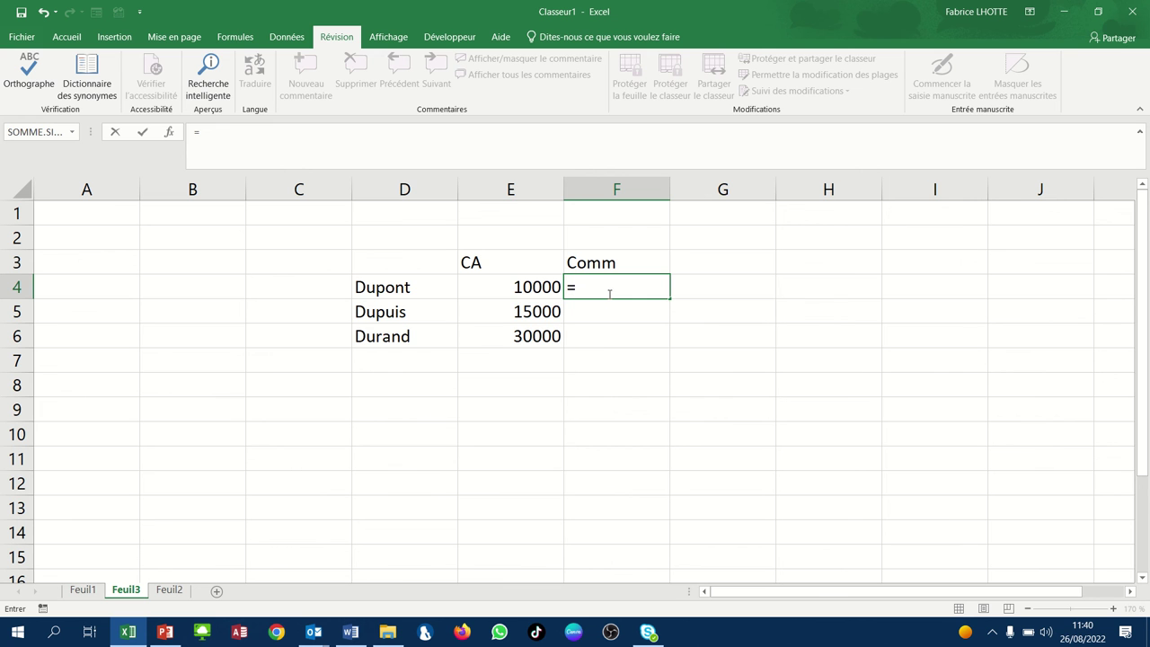
text(si()
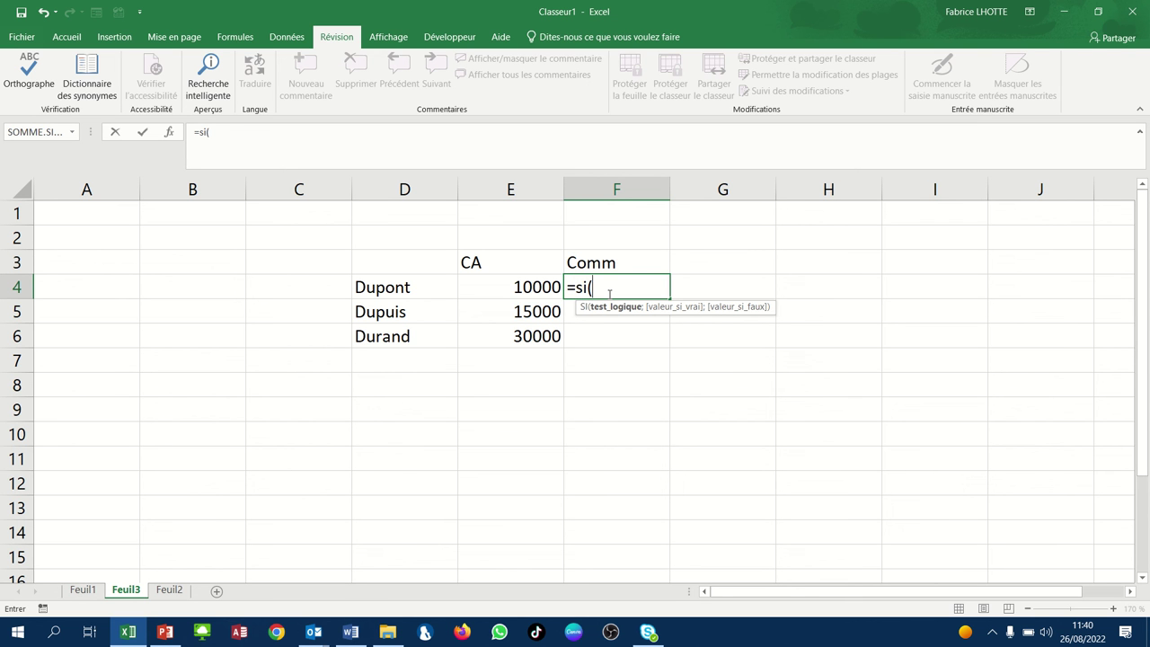
click(508, 287)
text(<2)
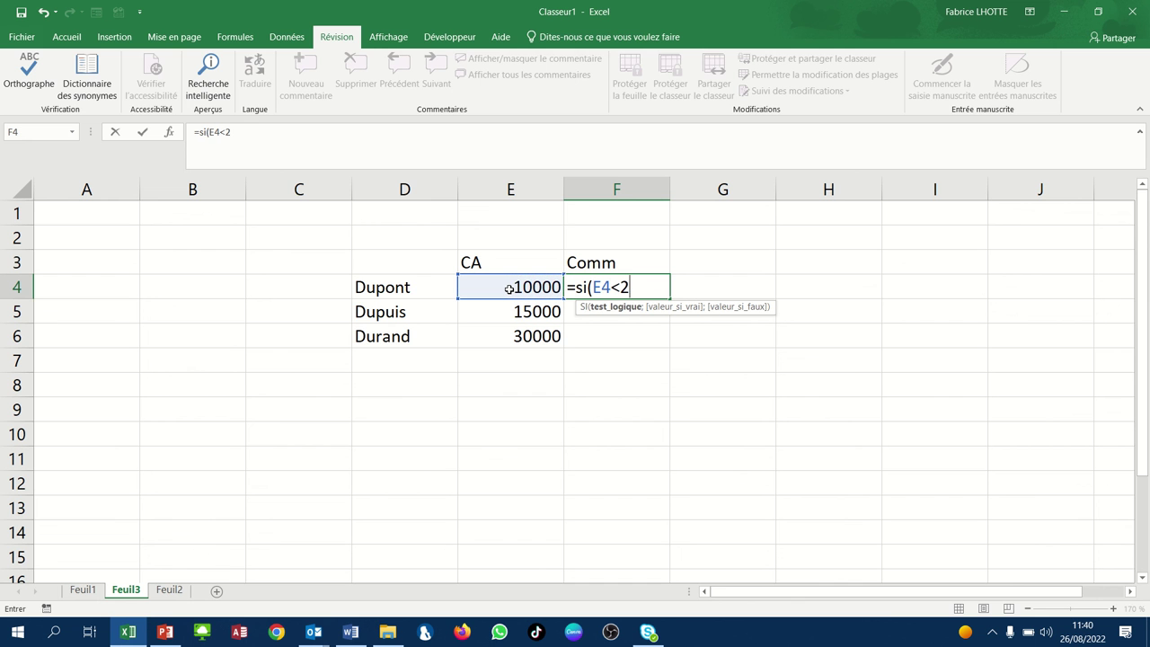
text(0000)
text(;)
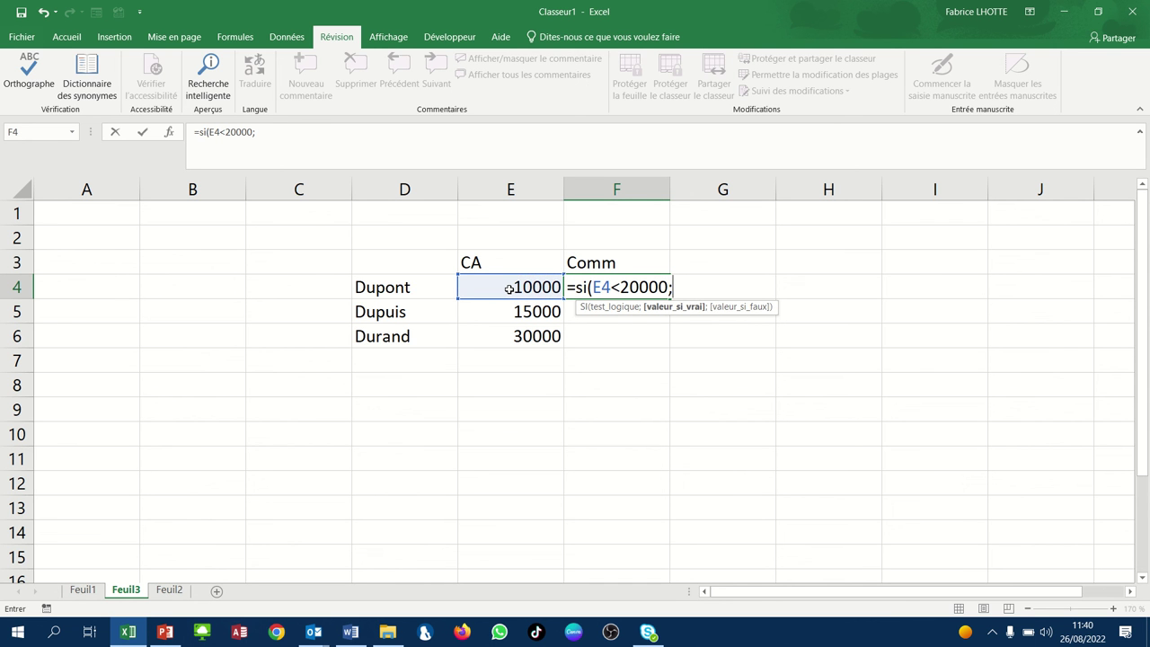
click(509, 289)
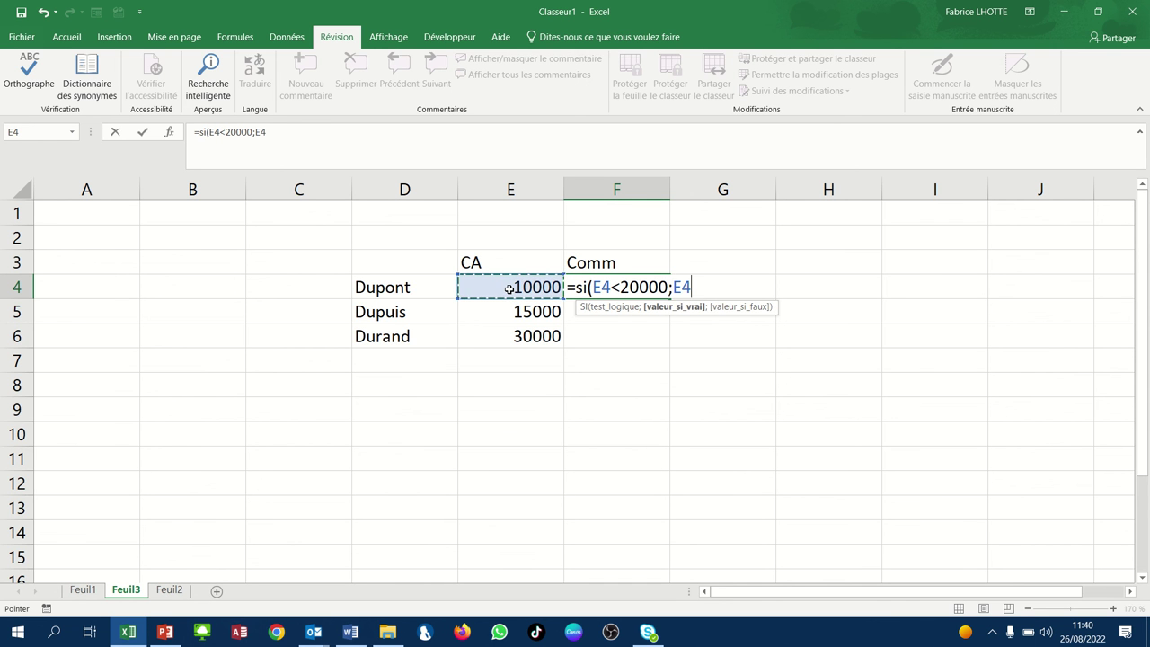
text(*1)
text(%;)
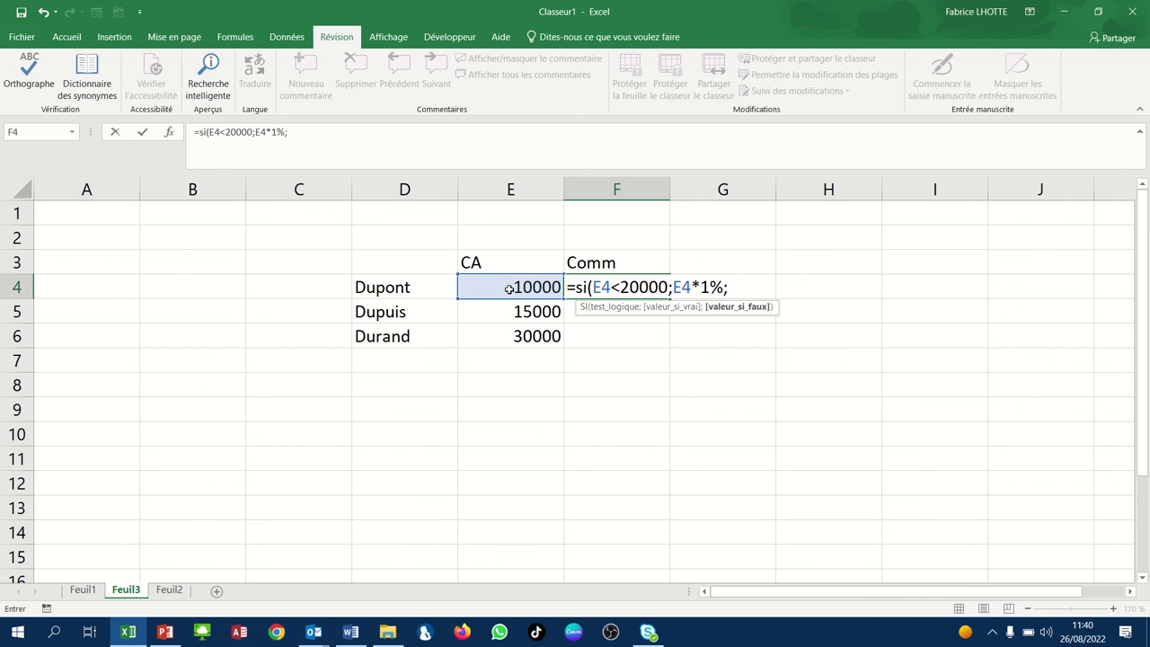
click(509, 287)
text(*)
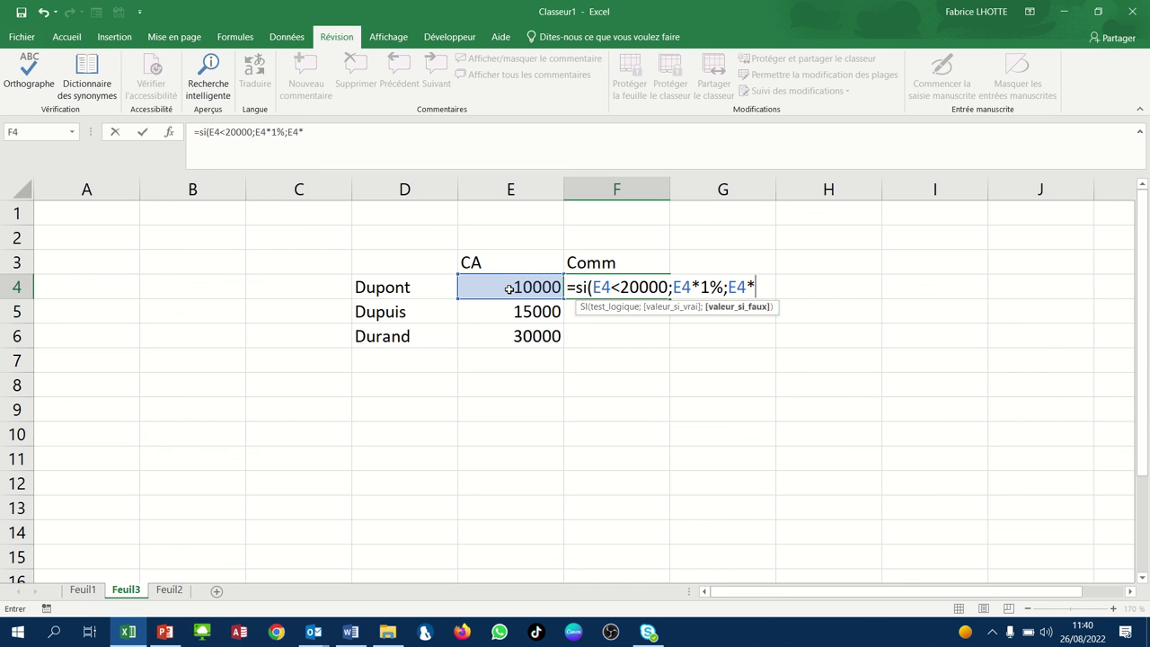
text(5%)
text())
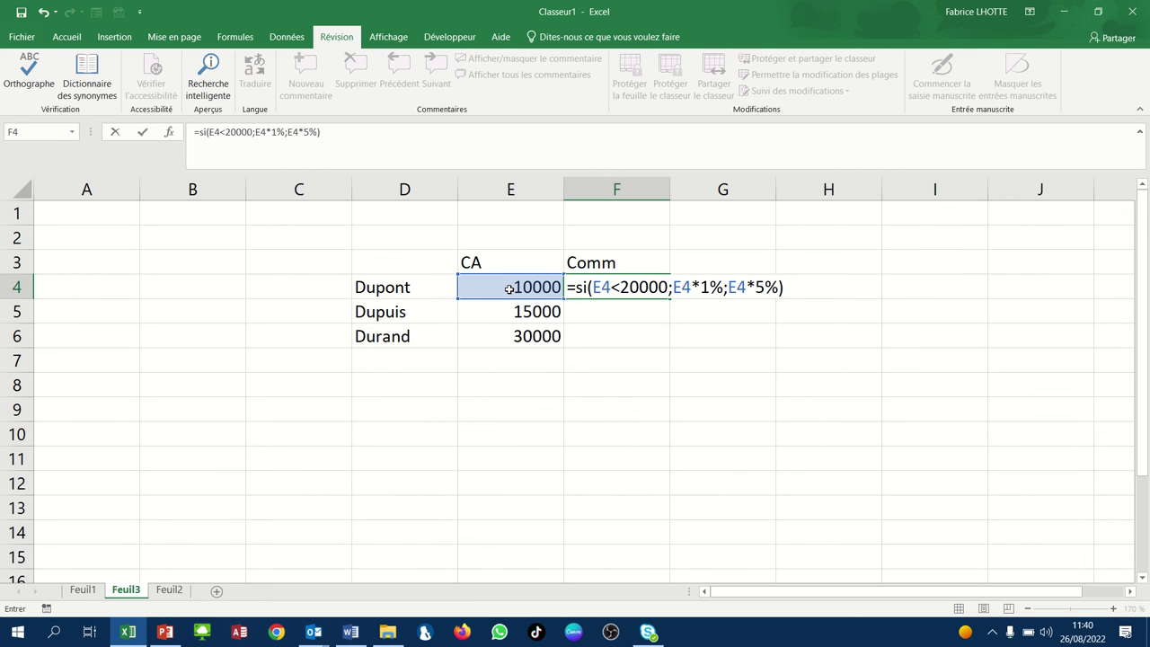
key(Return)
Fill F4's formula down to F6 (150 and 1500), review it, then select F4:F6
click(610, 291)
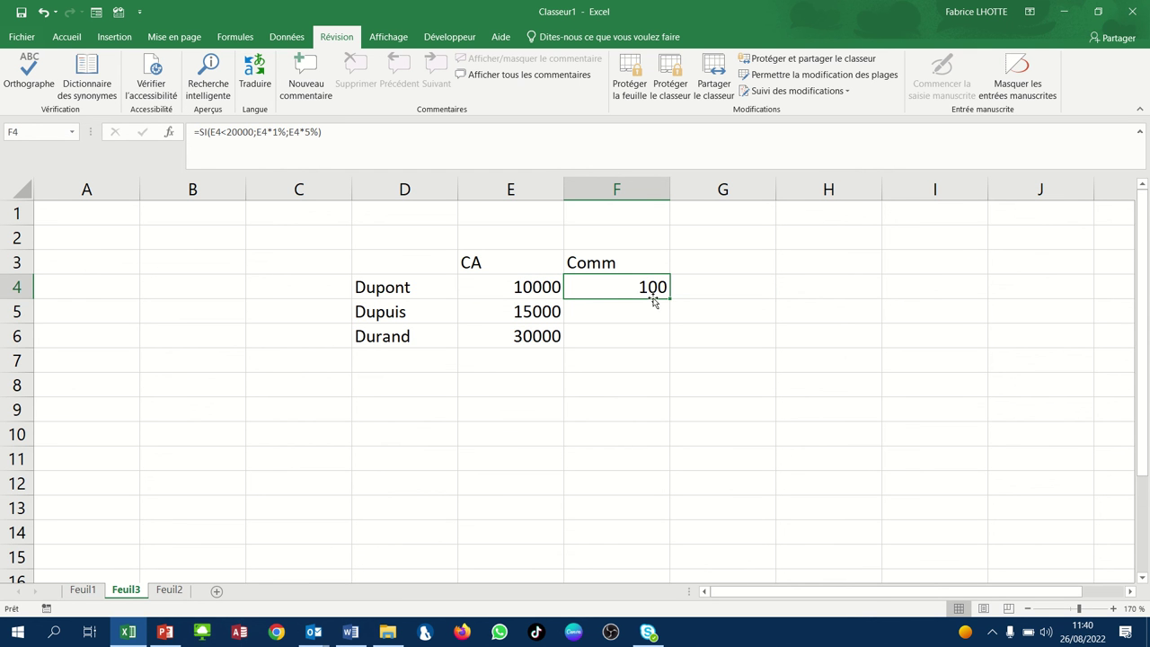
drag(669, 299, 661, 339)
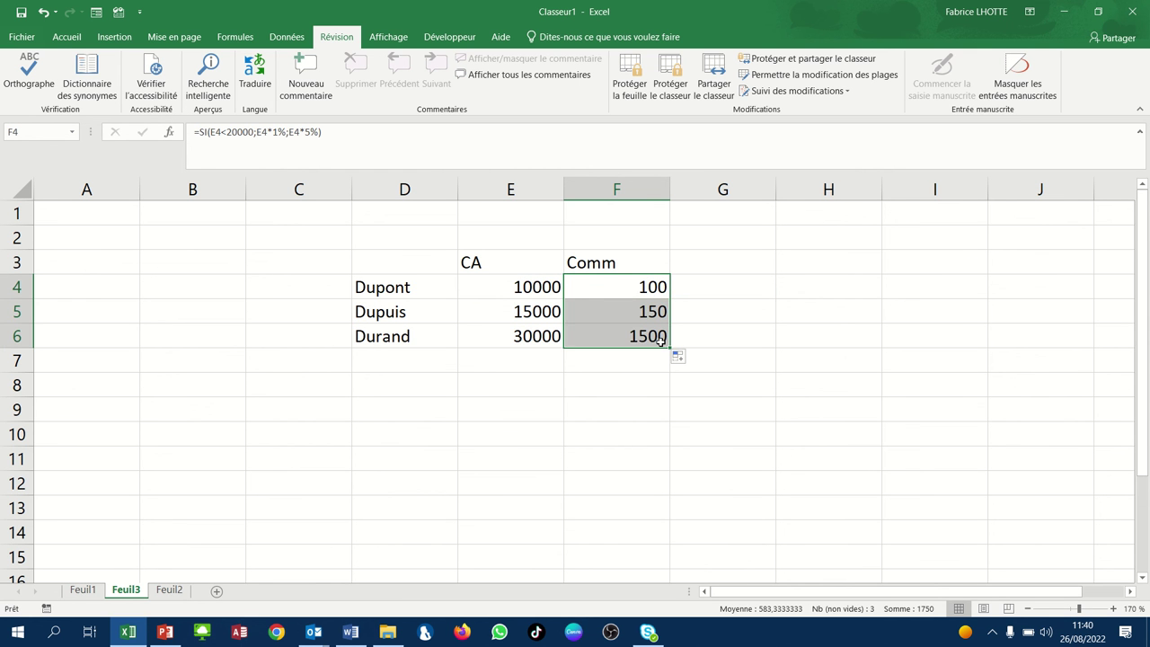
click(589, 286)
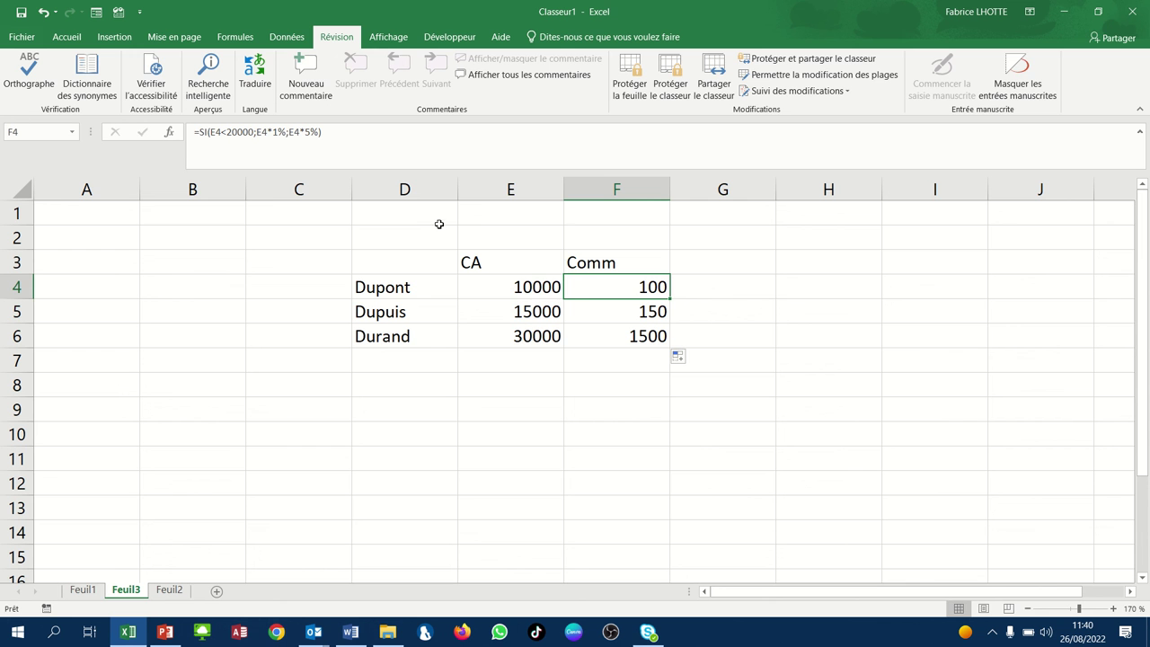
double_click(590, 293)
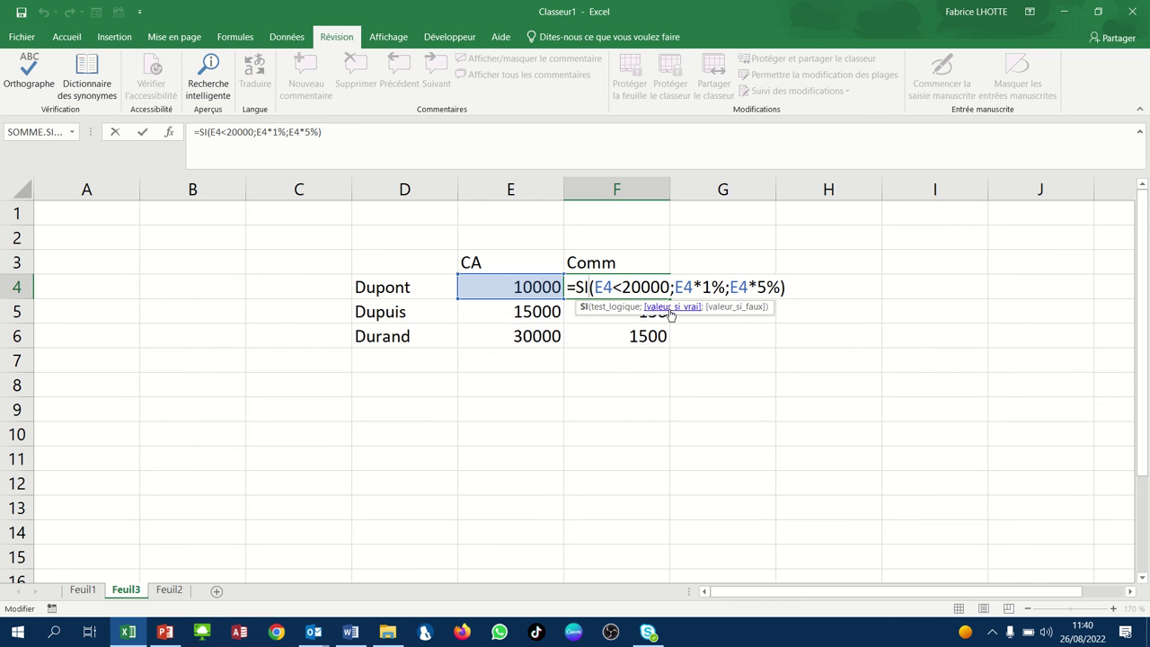
click(658, 376)
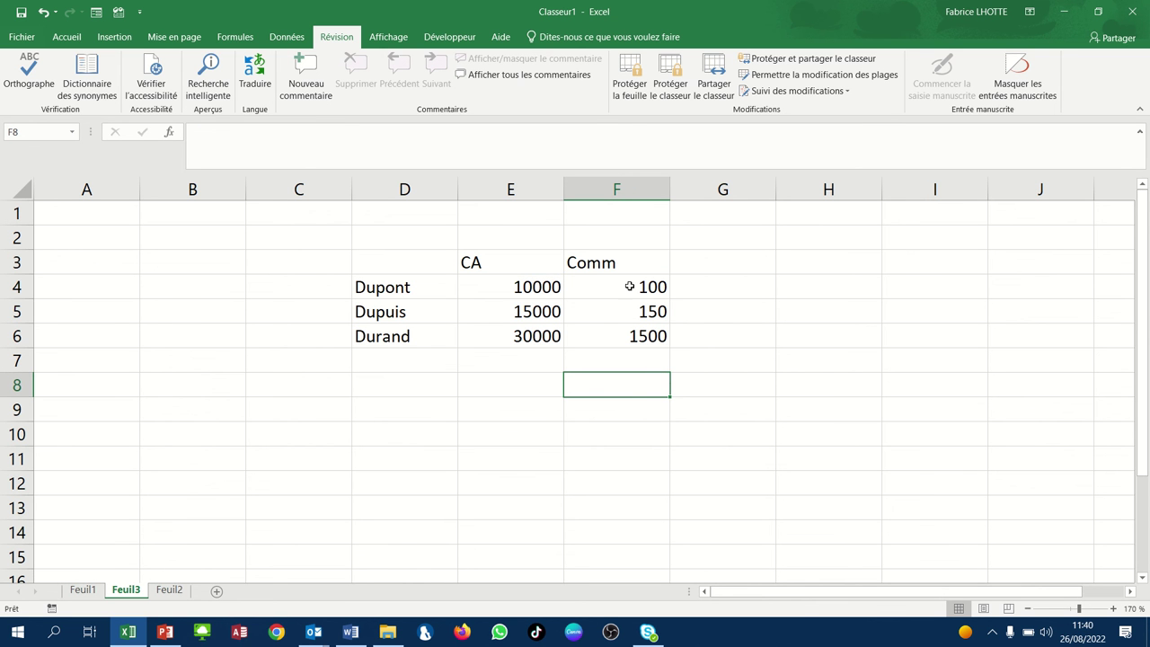
drag(630, 285, 627, 336)
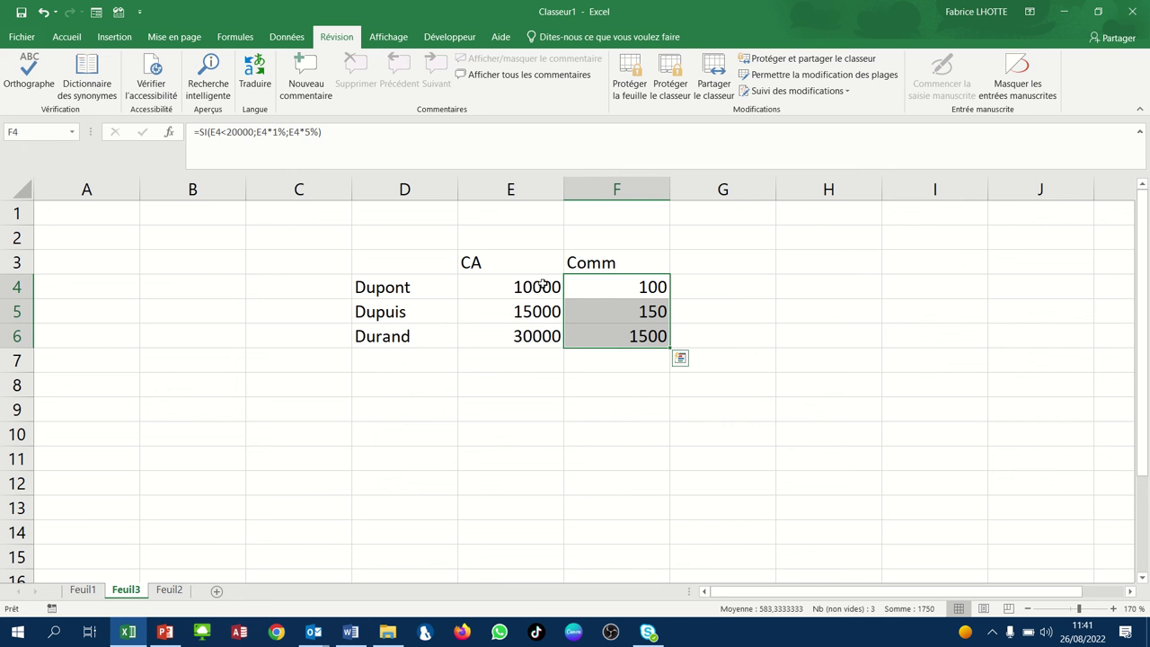
Set F4:F6 to Verrouillée and Masquée in the cell Protection settings
click(66, 38)
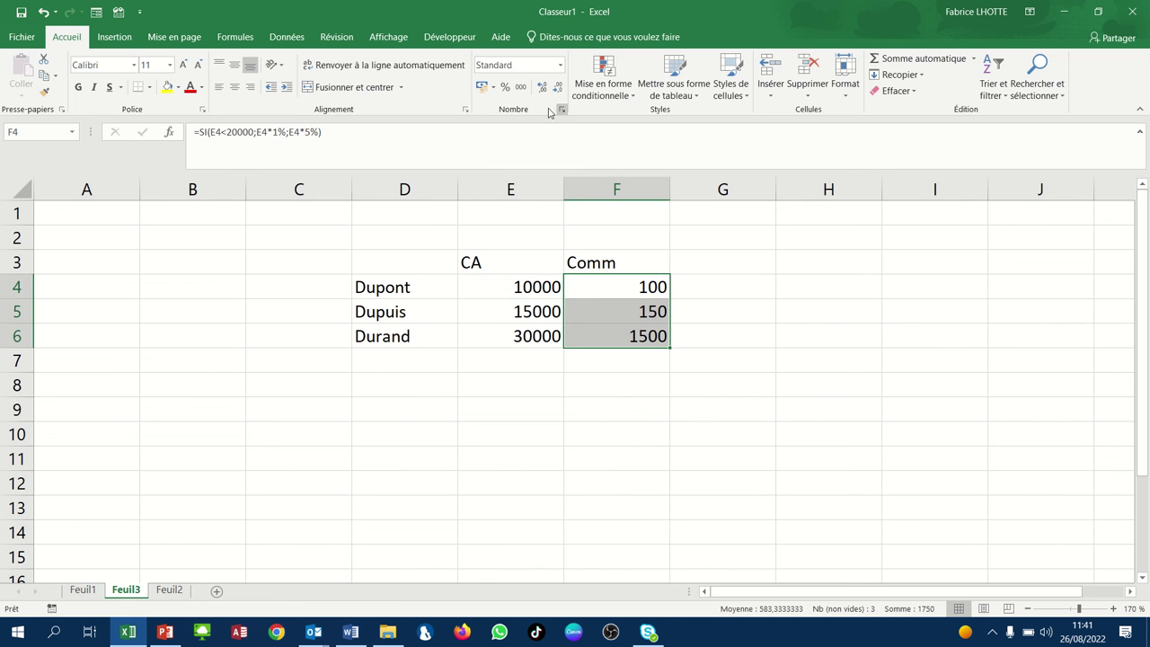
click(204, 110)
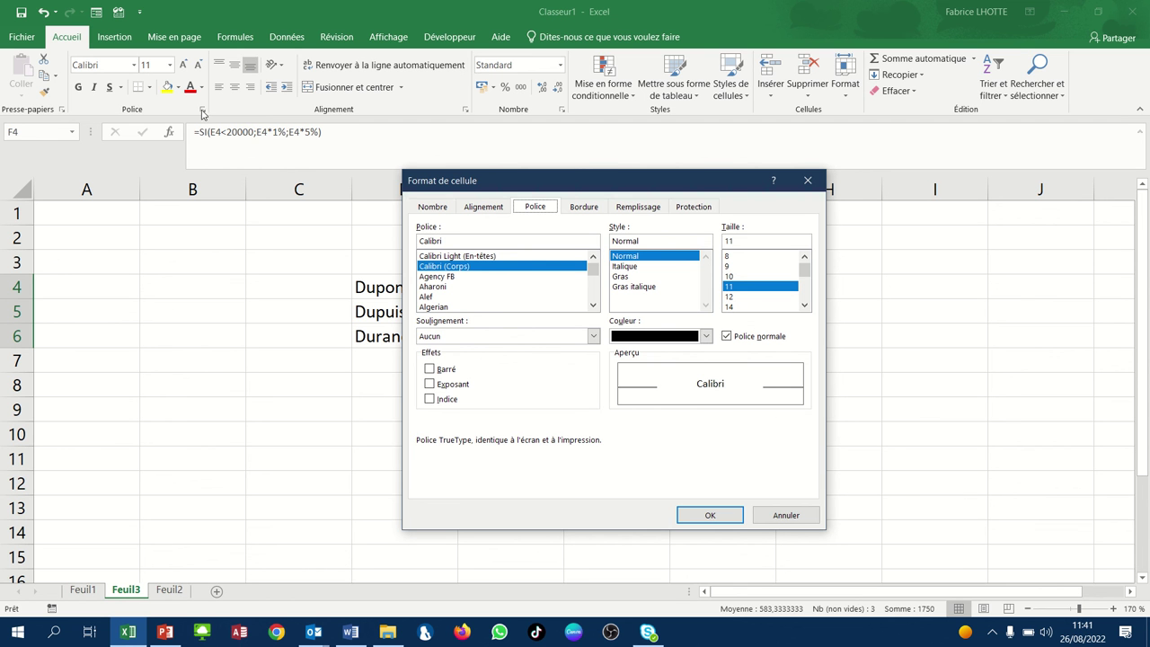
click(684, 212)
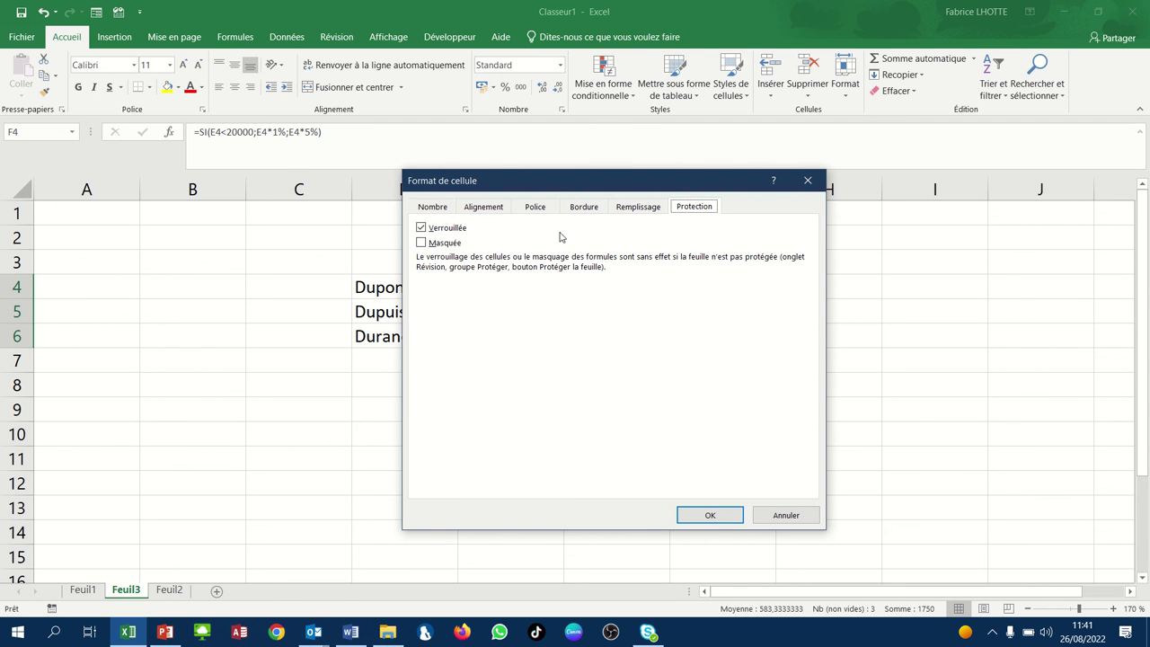
click(420, 242)
click(713, 522)
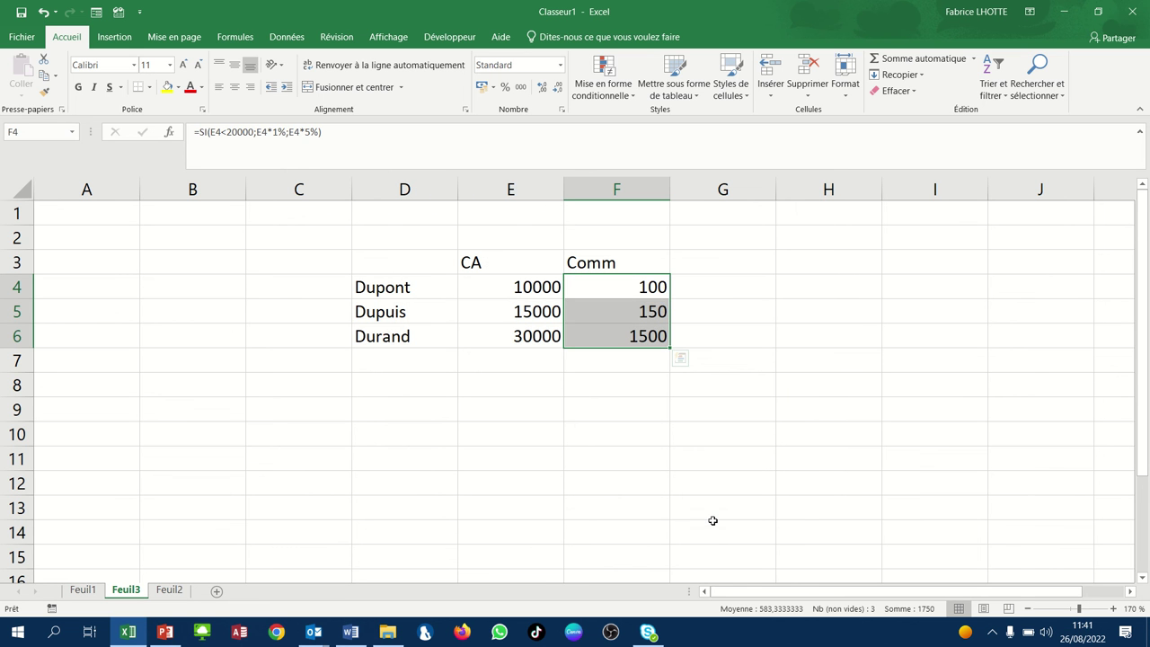
click(577, 426)
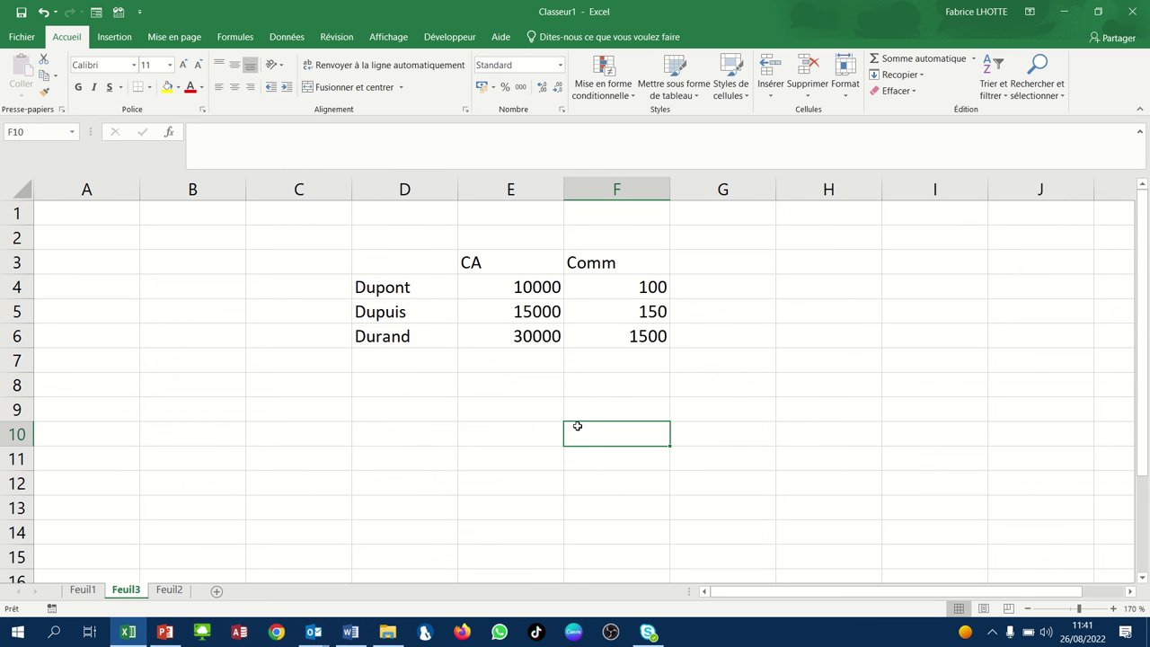
click(629, 290)
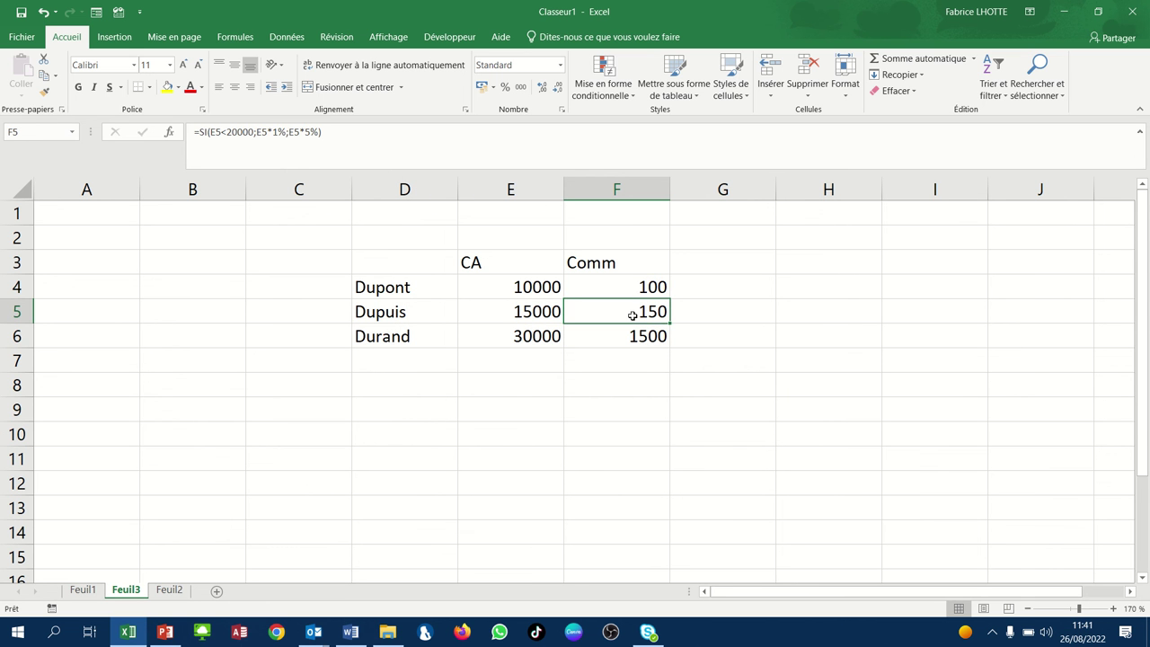
double_click(632, 312)
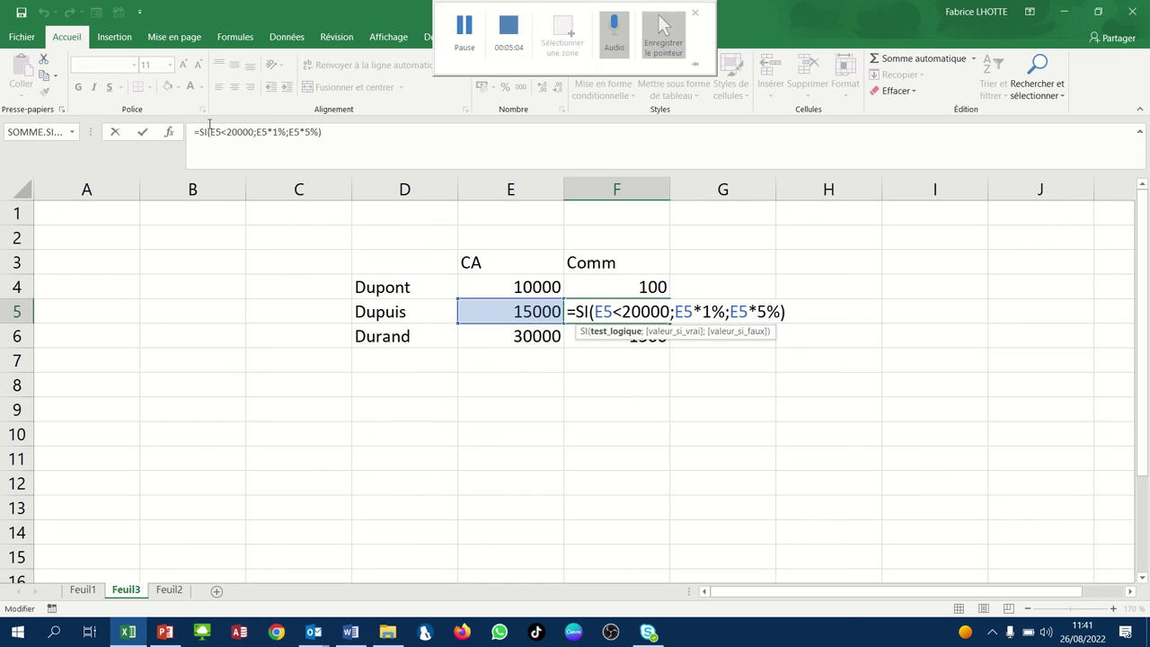
click(458, 337)
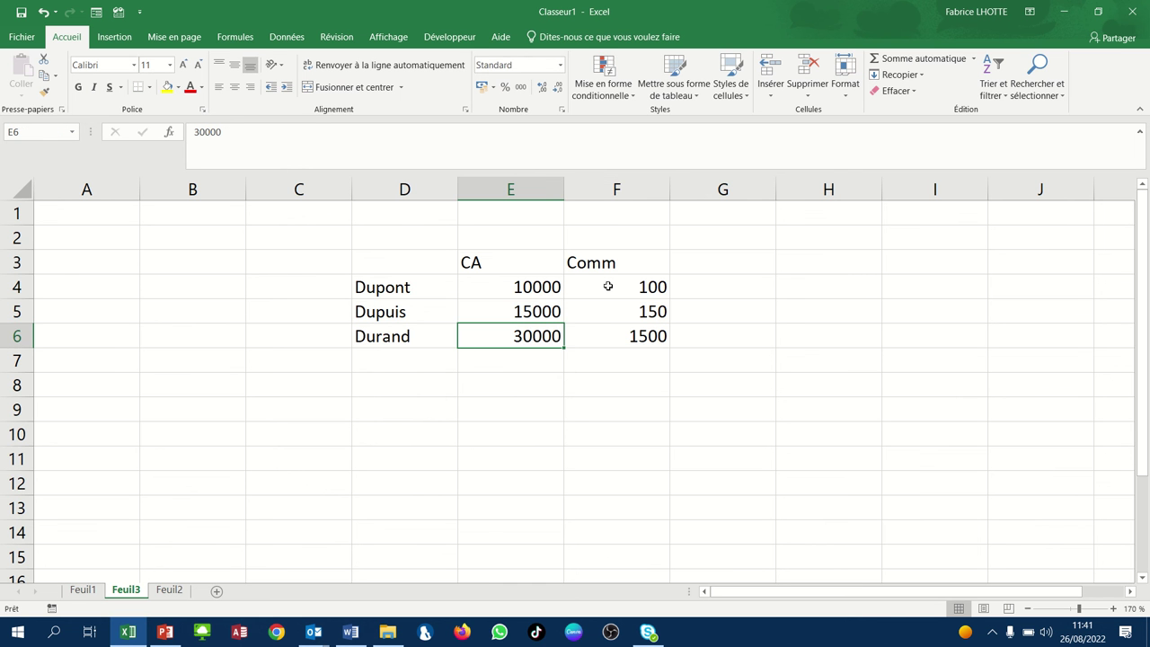
drag(608, 286, 611, 336)
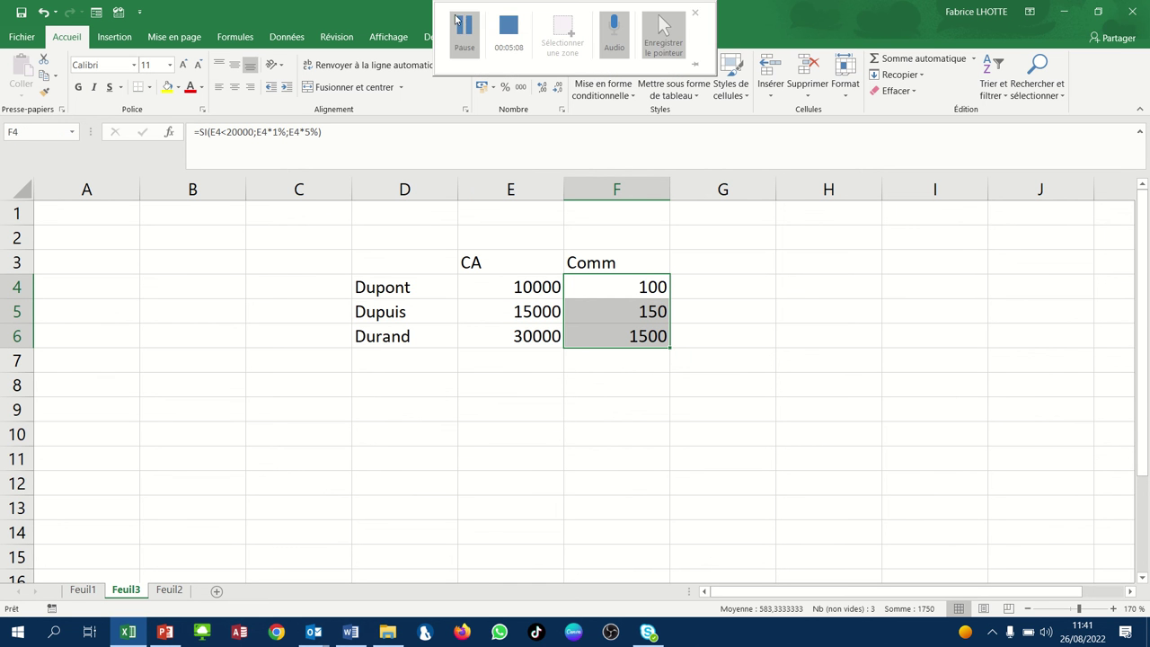
click(203, 110)
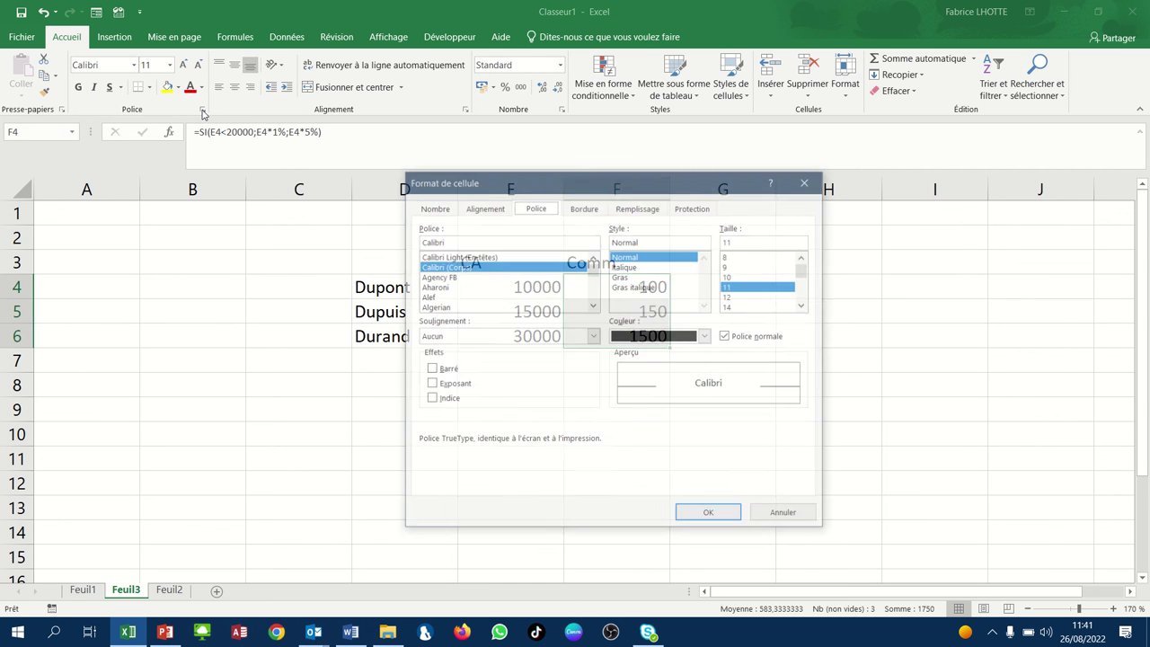
click(698, 213)
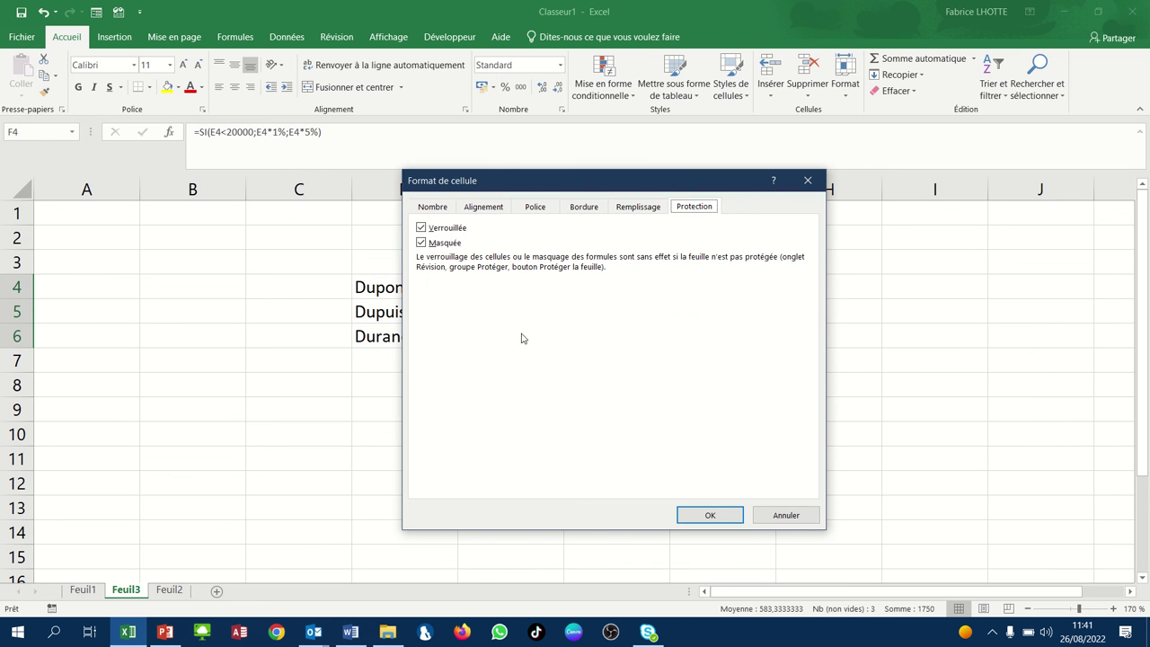
click(730, 515)
click(759, 511)
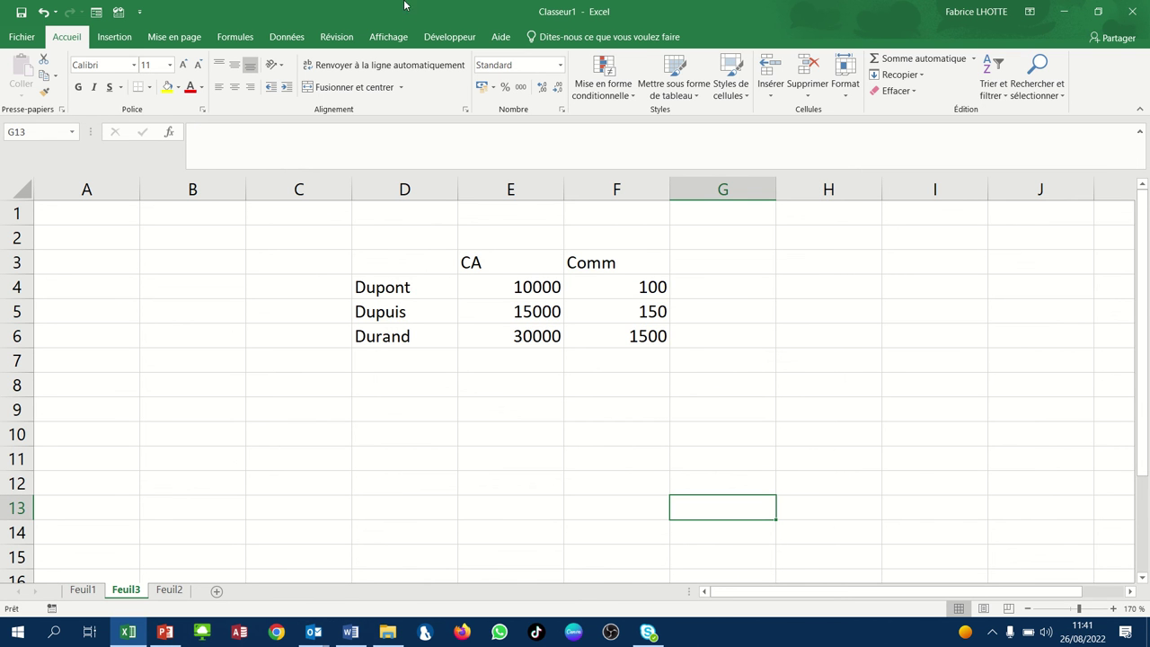